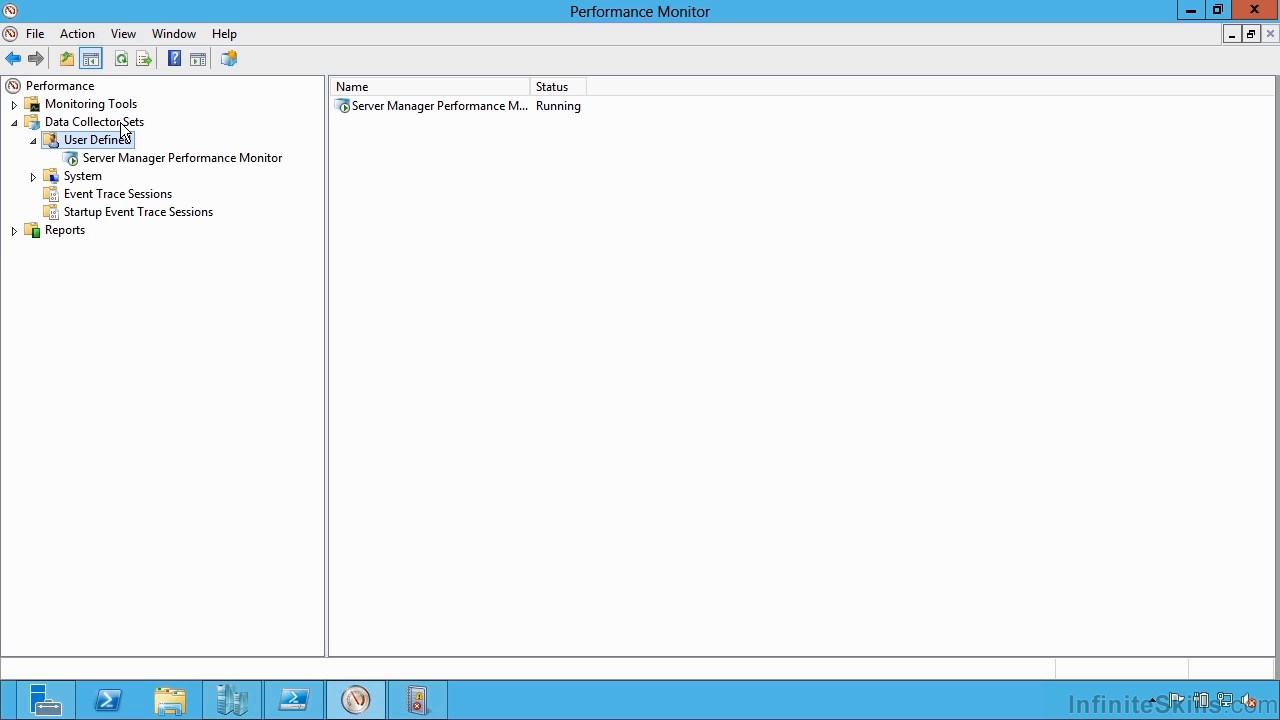
- Create a user-defined data collector set named LowMemory, built manually as a Performance Counter Alert
right_click(111, 139)
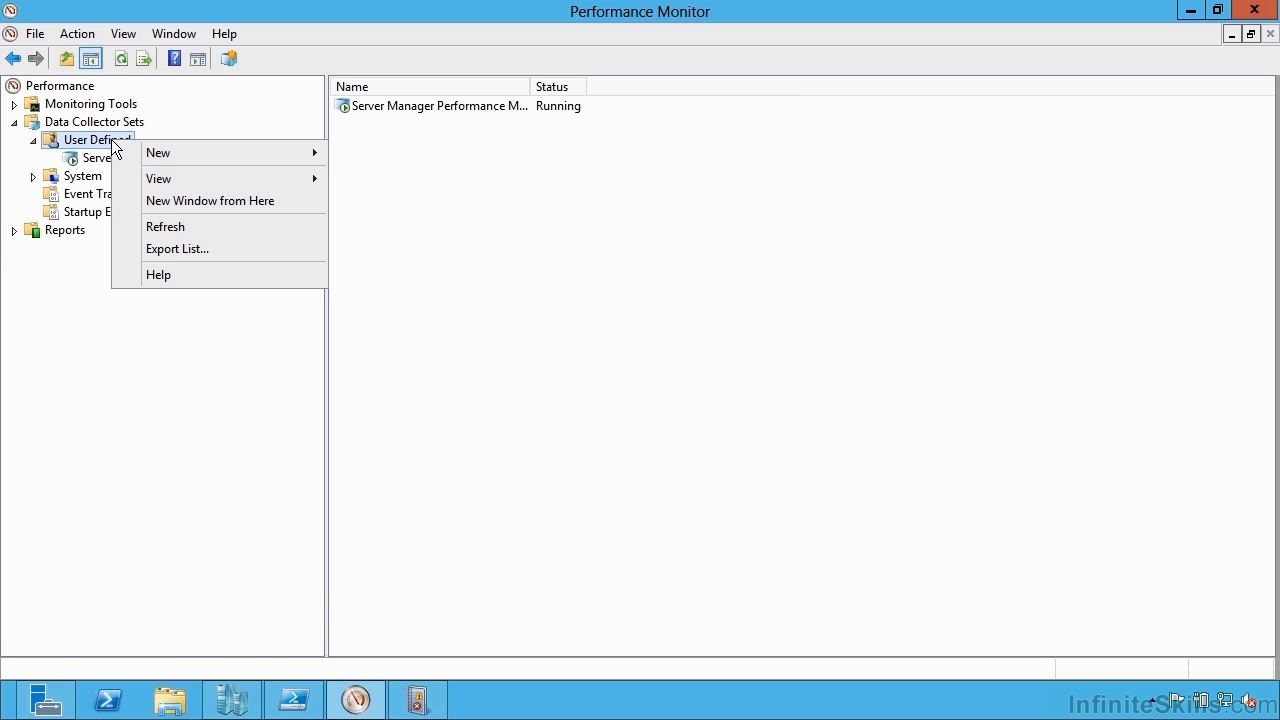
mouse_move(143, 155)
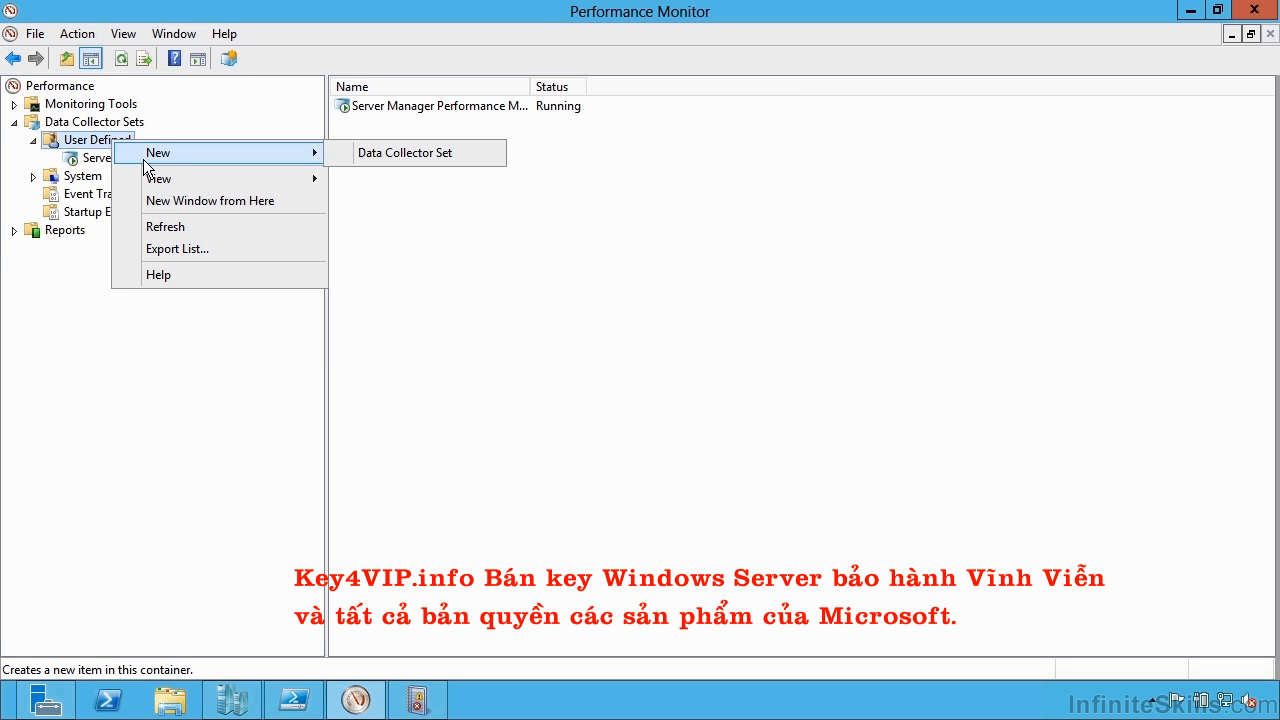
click(407, 158)
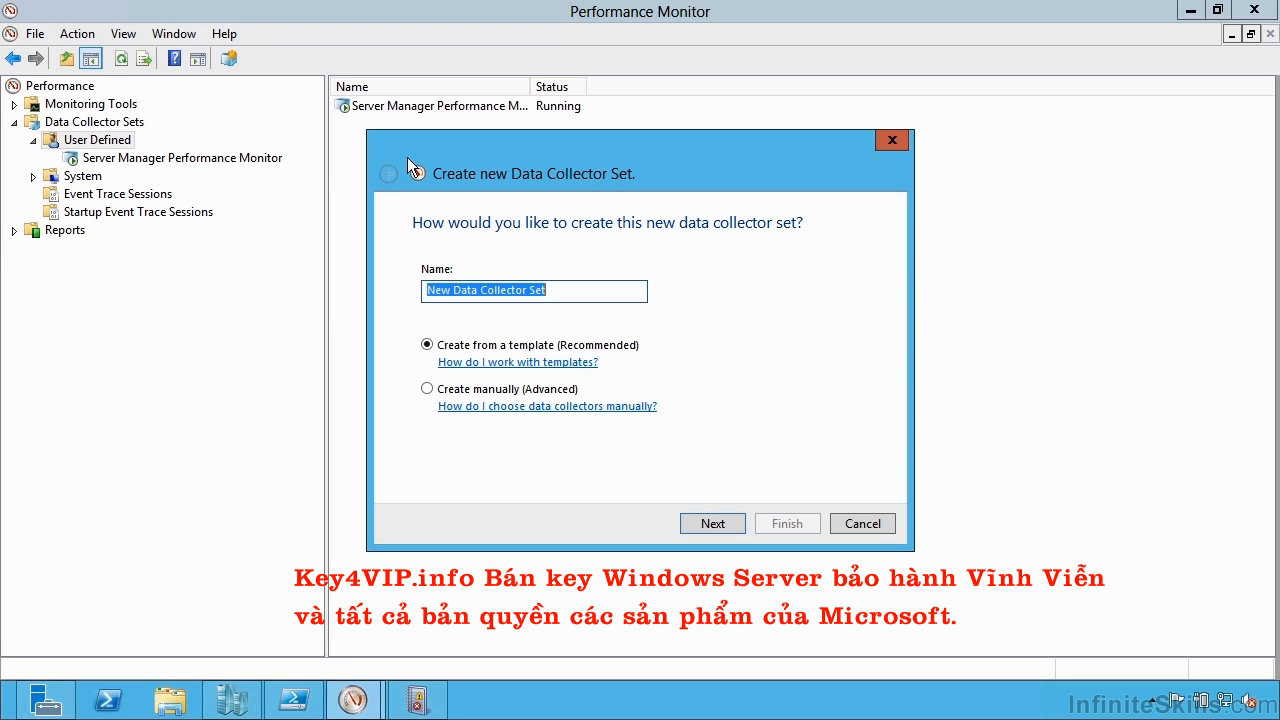
text(LowMemory)
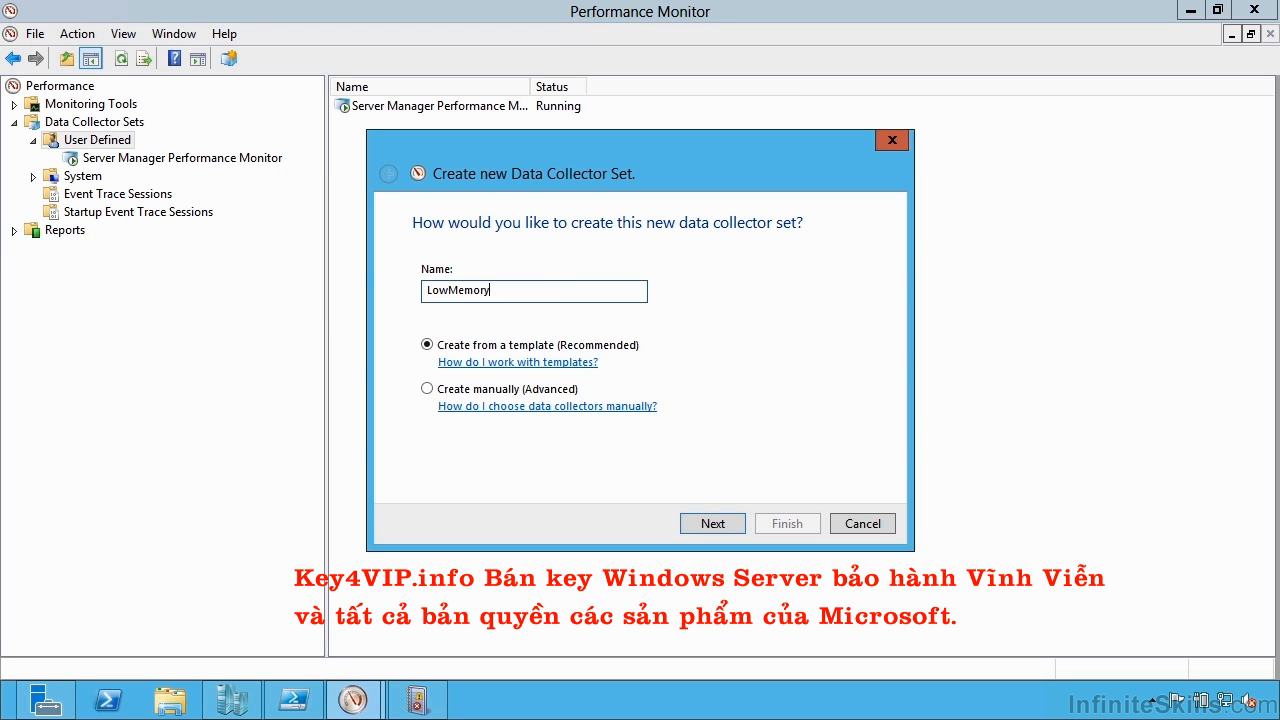
click(449, 397)
click(713, 521)
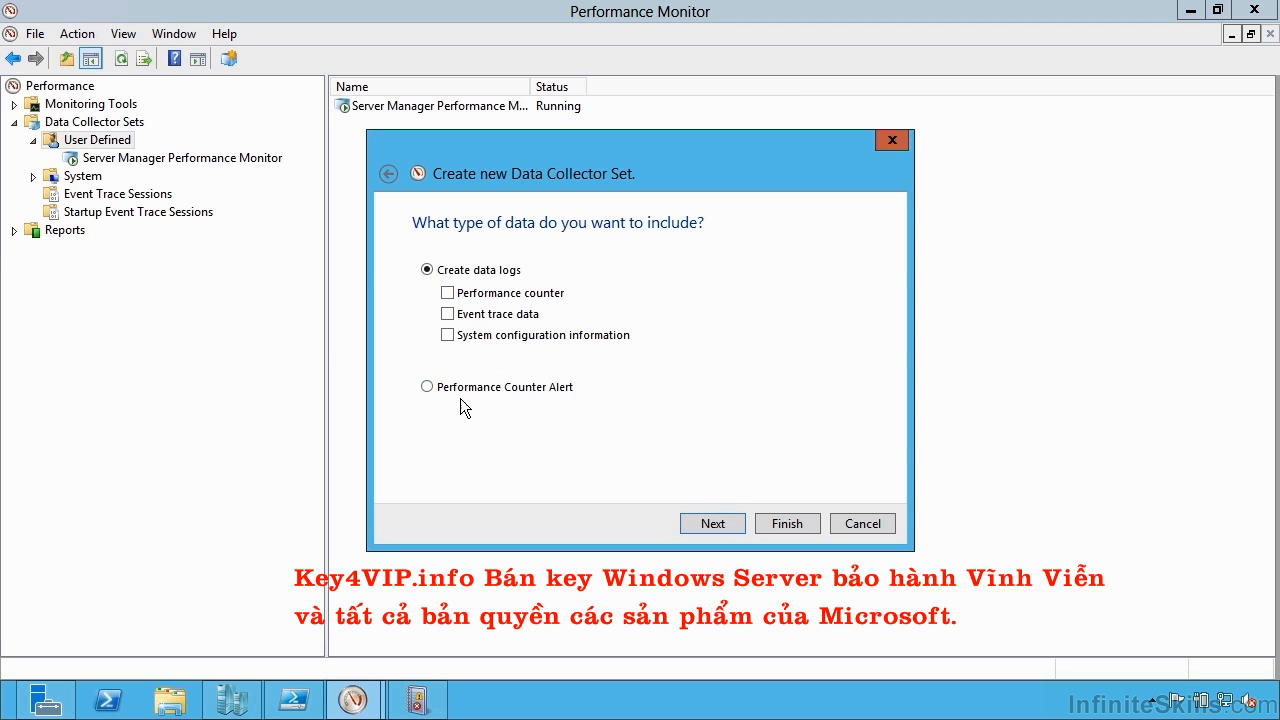
click(428, 387)
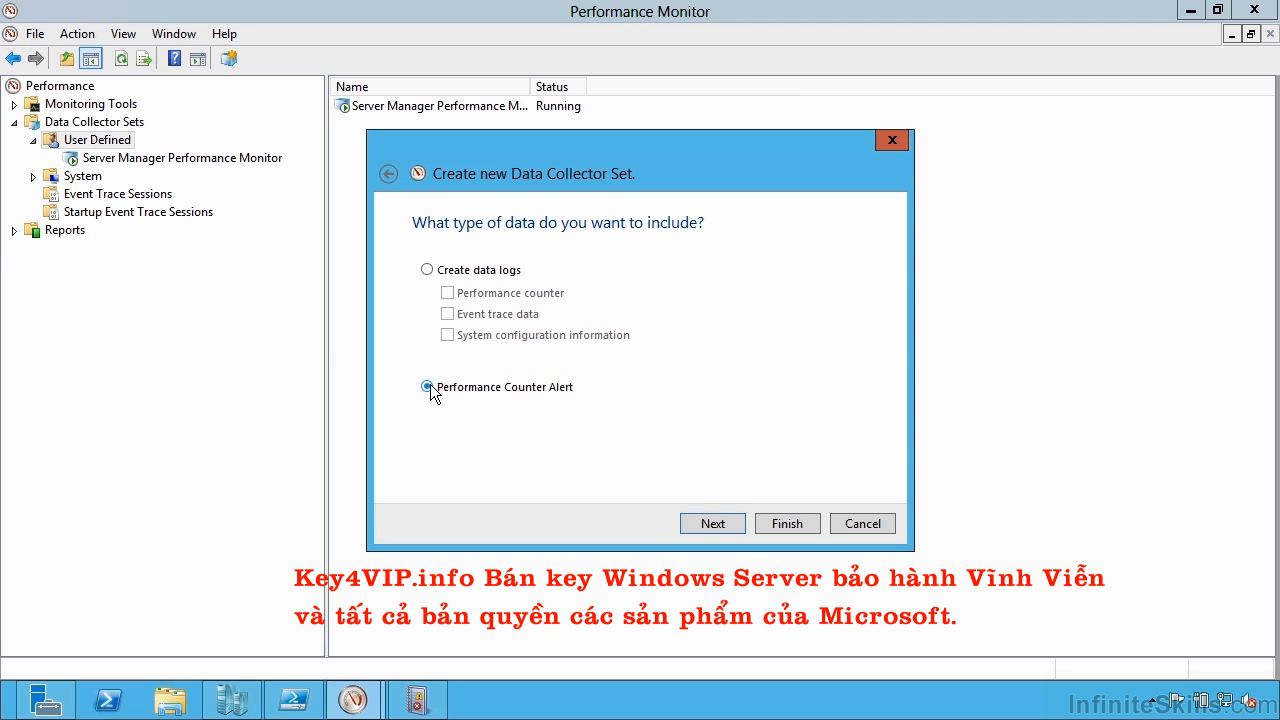
click(721, 524)
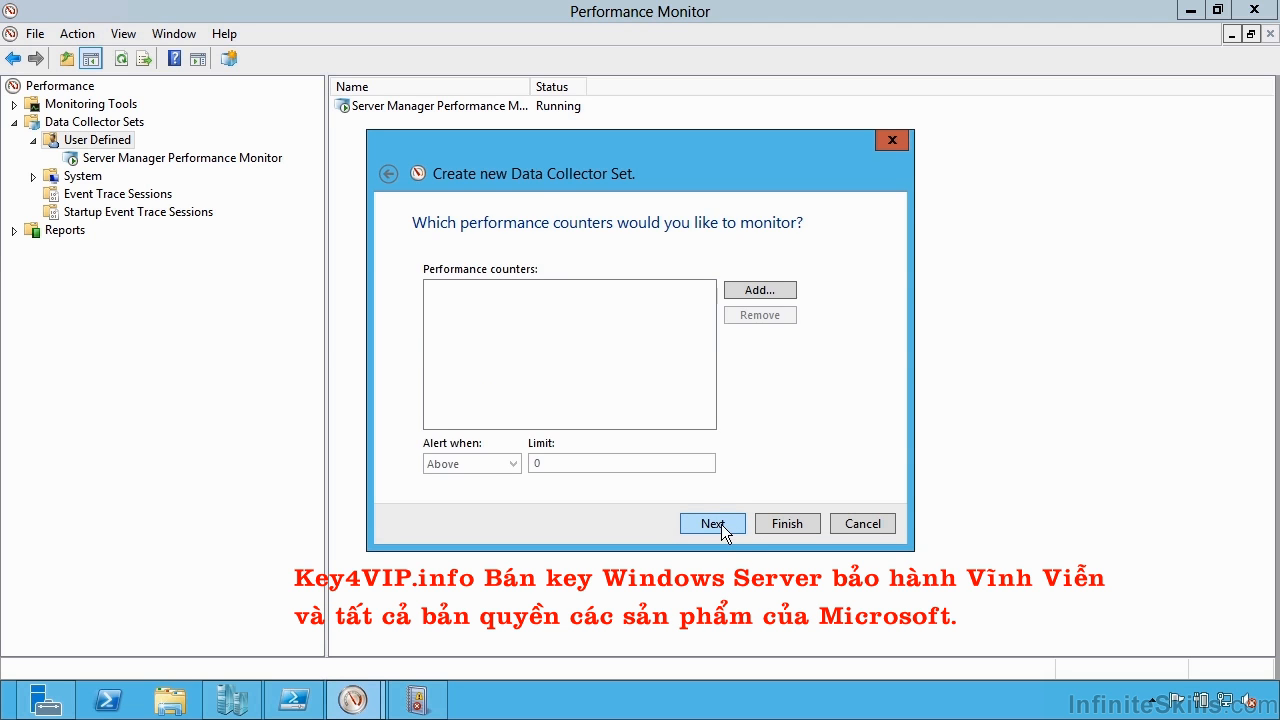
- Add the Memory object's Available MBytes counter from the local computer to the alert
click(756, 291)
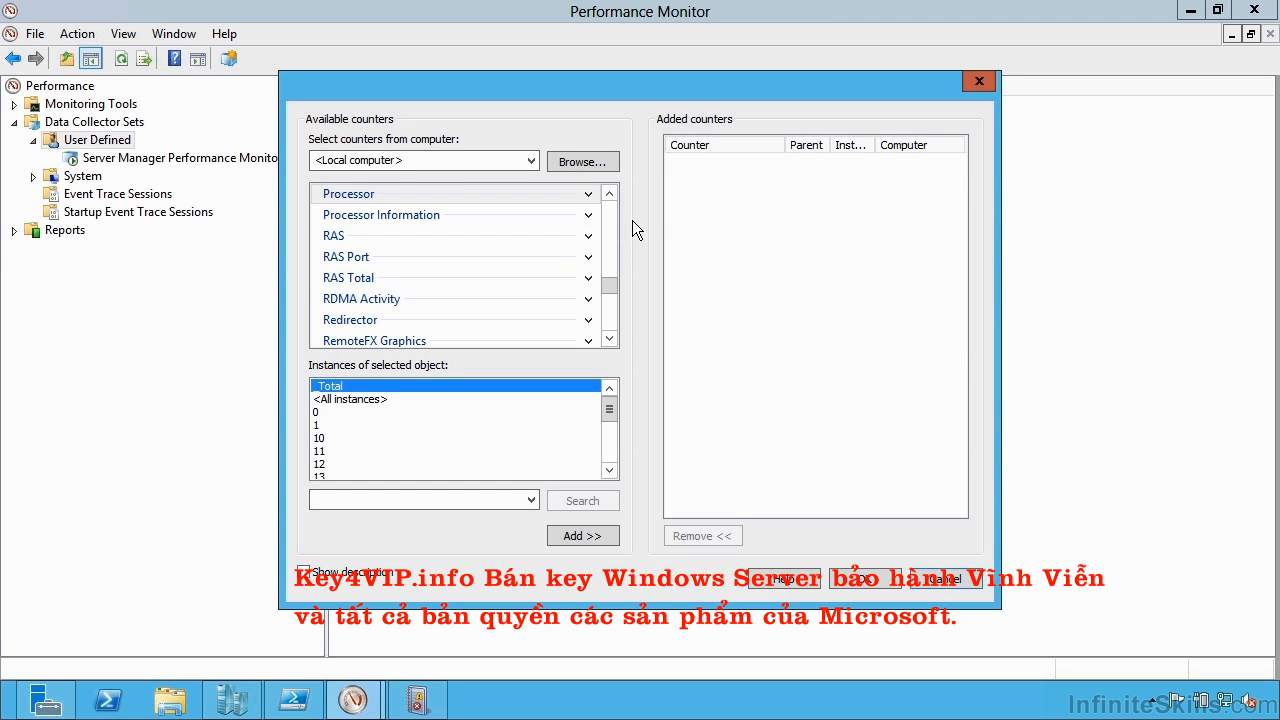
scroll(614, 216, up, 10)
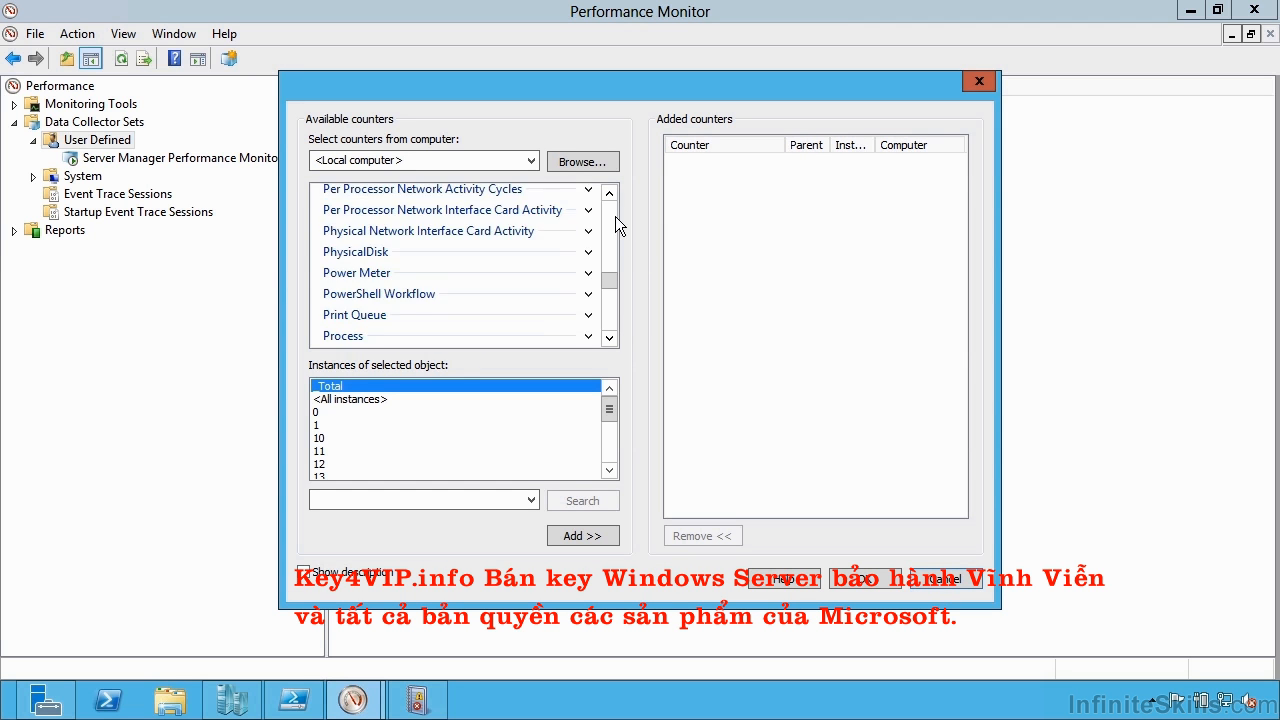
click(588, 341)
click(609, 341)
click(609, 341)
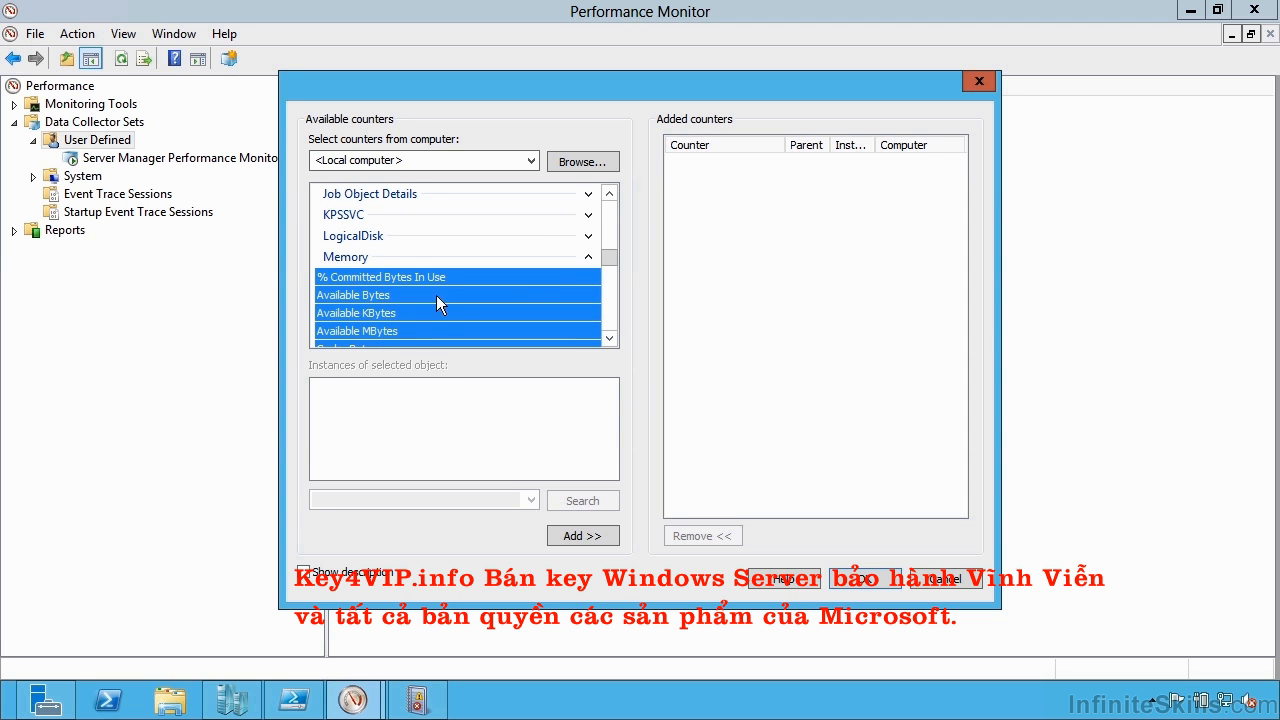
click(389, 333)
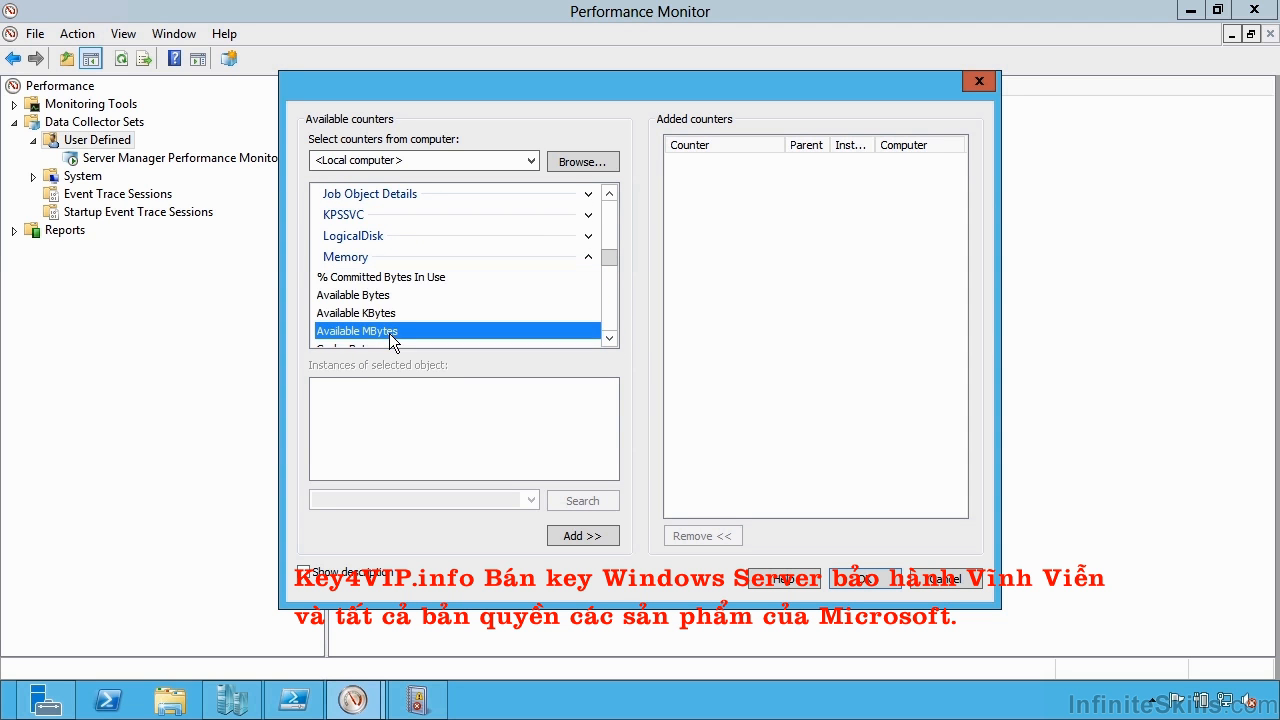
click(590, 538)
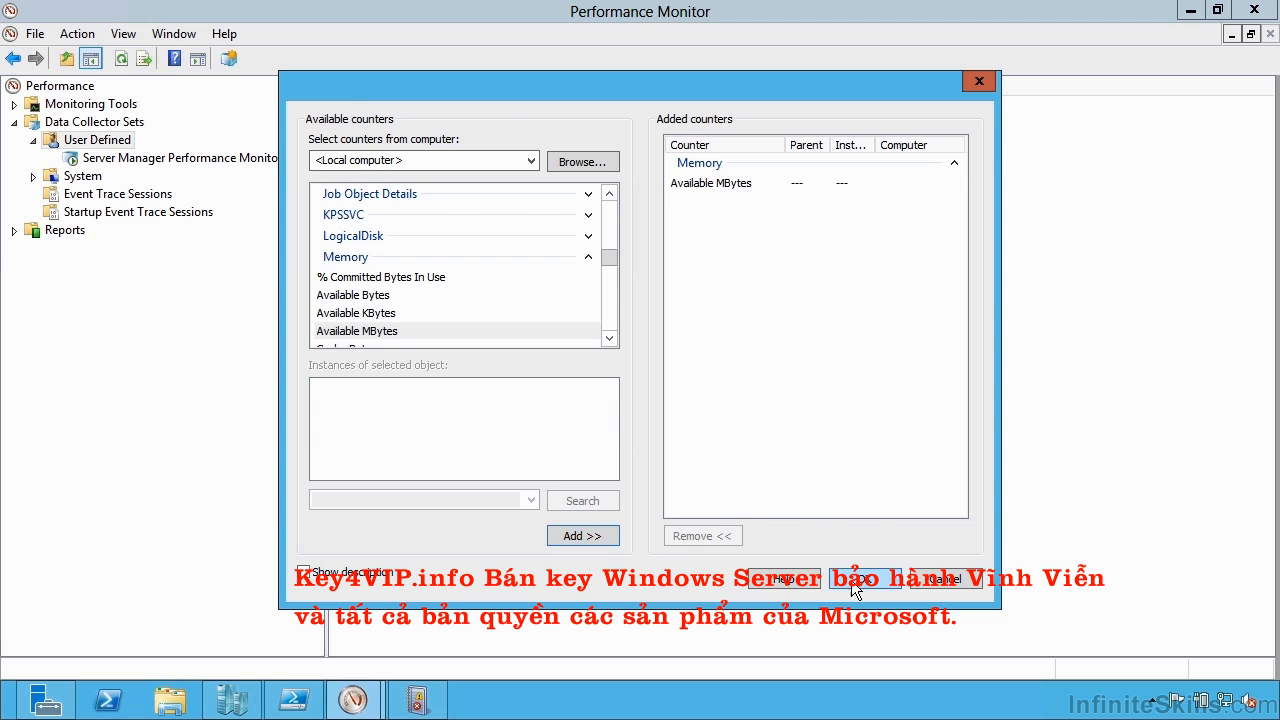
click(862, 584)
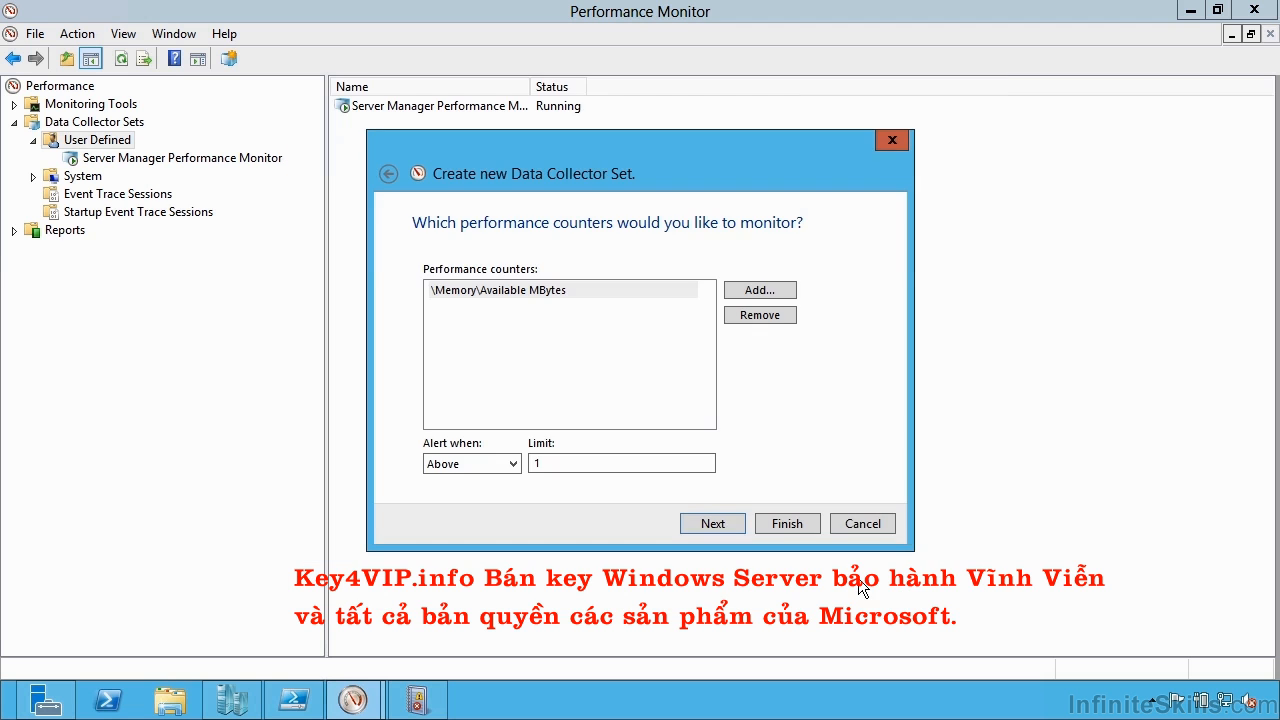
- Set the alert to trigger when Available MBytes is below 30000 and finish creating the collector set
click(512, 465)
click(479, 493)
drag(544, 466, 520, 462)
text(30000)
click(713, 527)
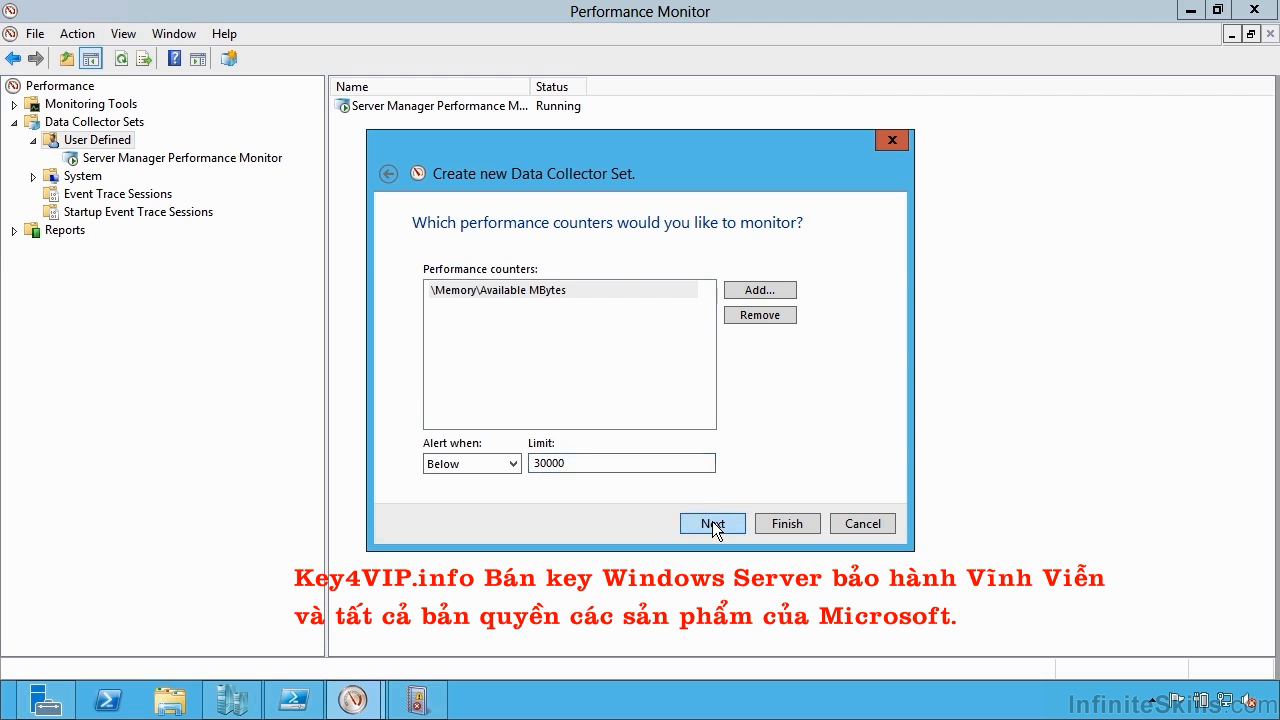
click(787, 520)
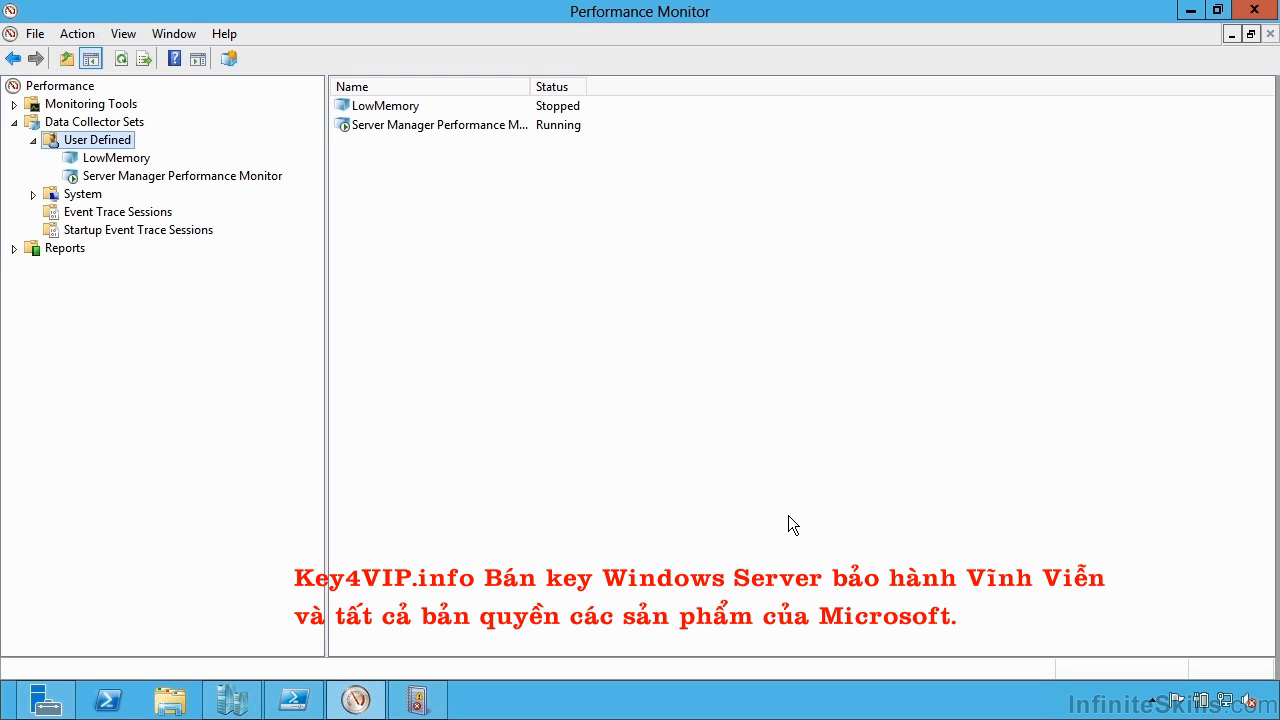
- Enable logging an entry in the application event log for LowMemory's DataCollector01 alert, and start the LowMemory set
click(108, 161)
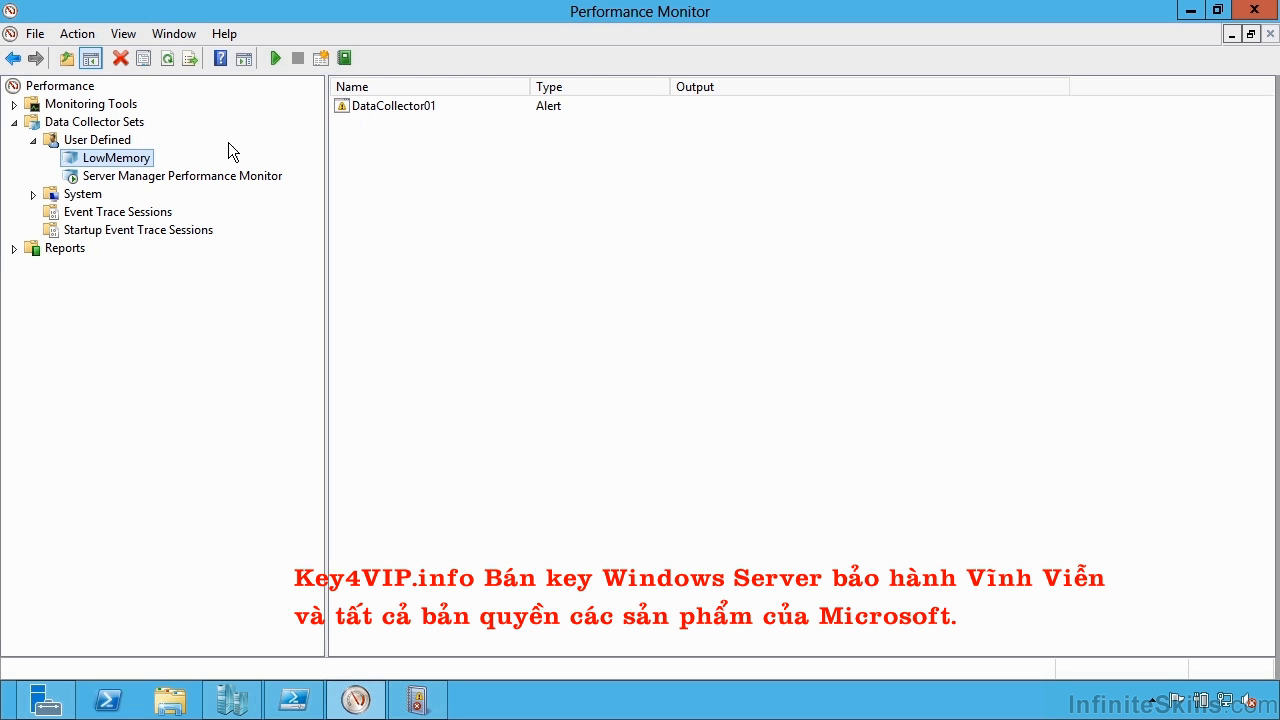
right_click(405, 105)
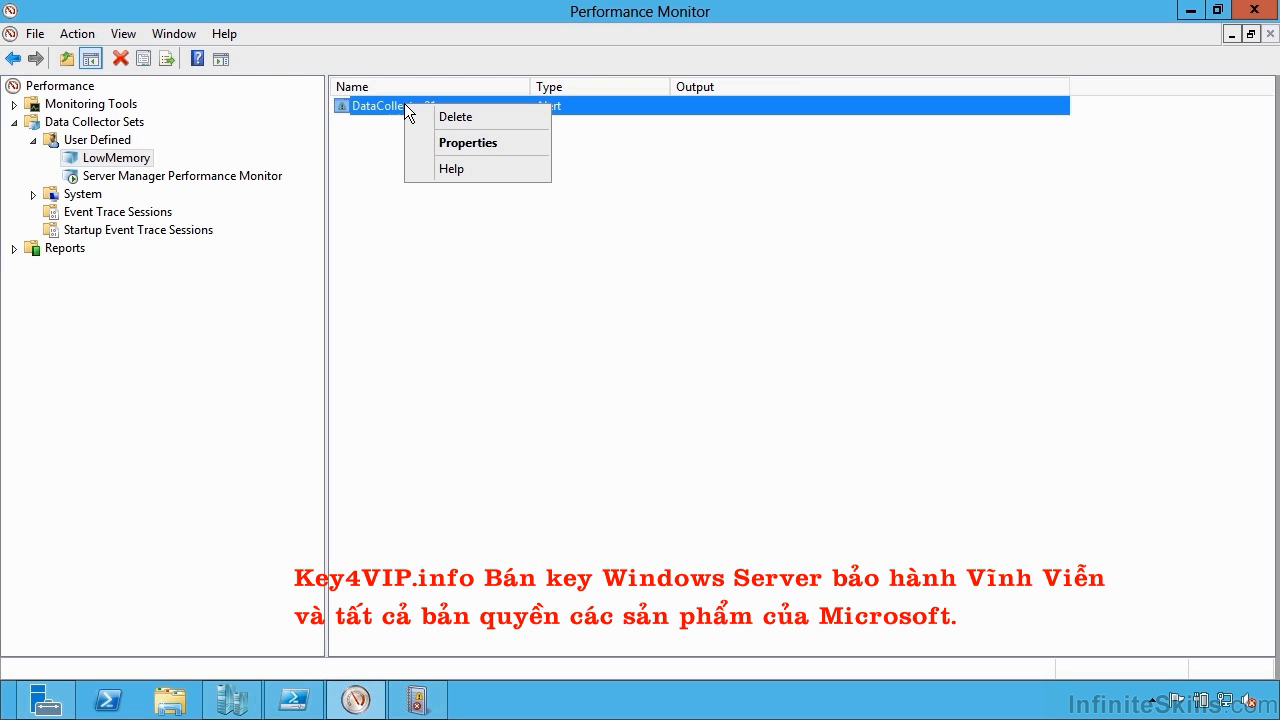
click(447, 145)
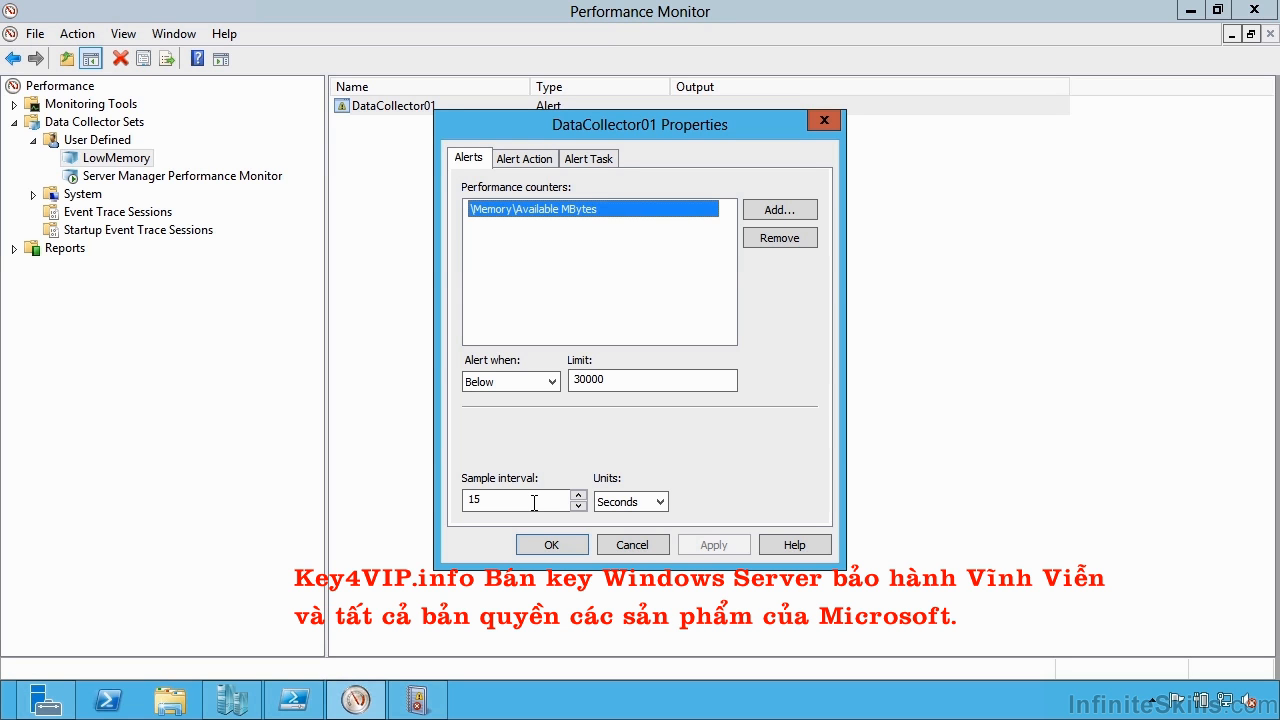
click(535, 162)
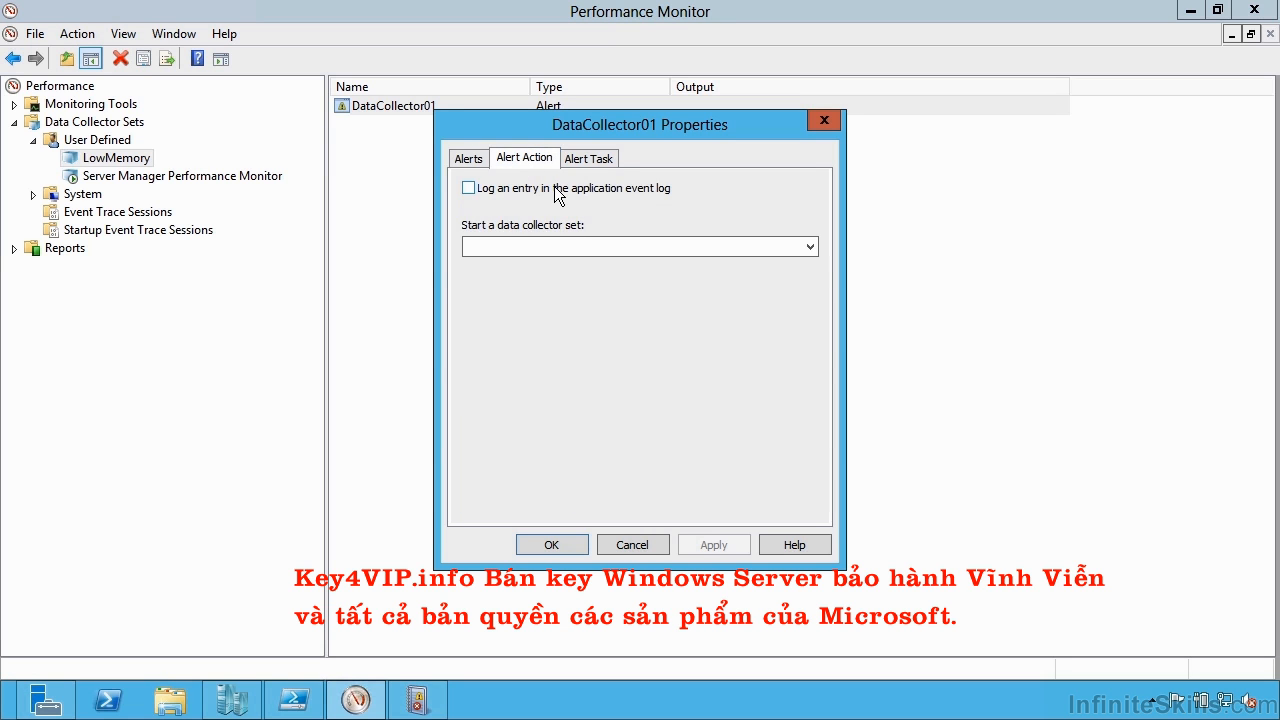
click(468, 189)
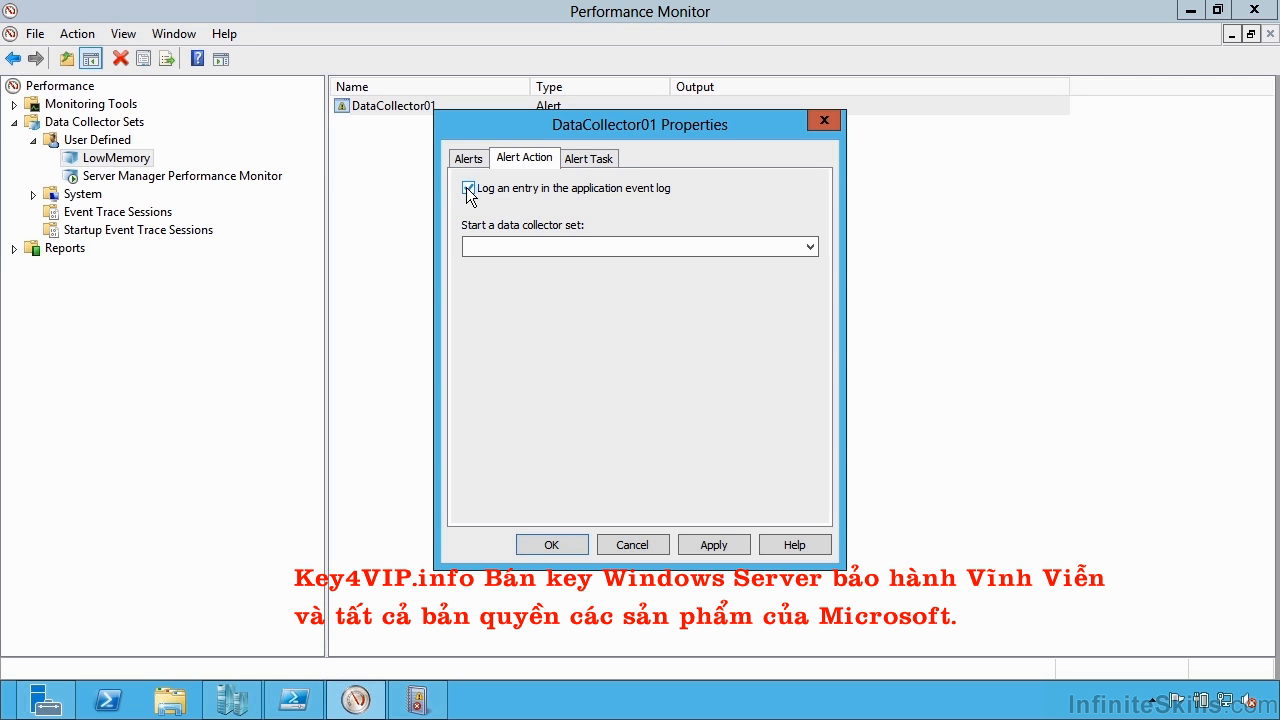
click(589, 161)
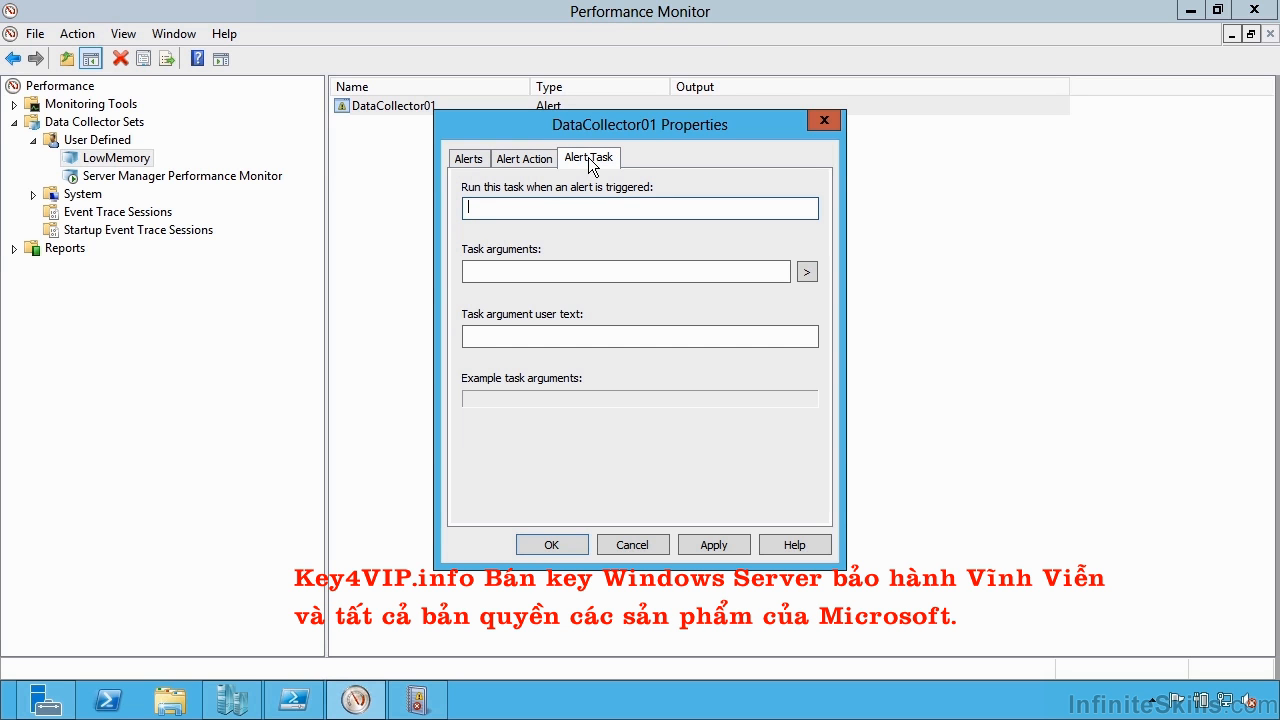
click(582, 545)
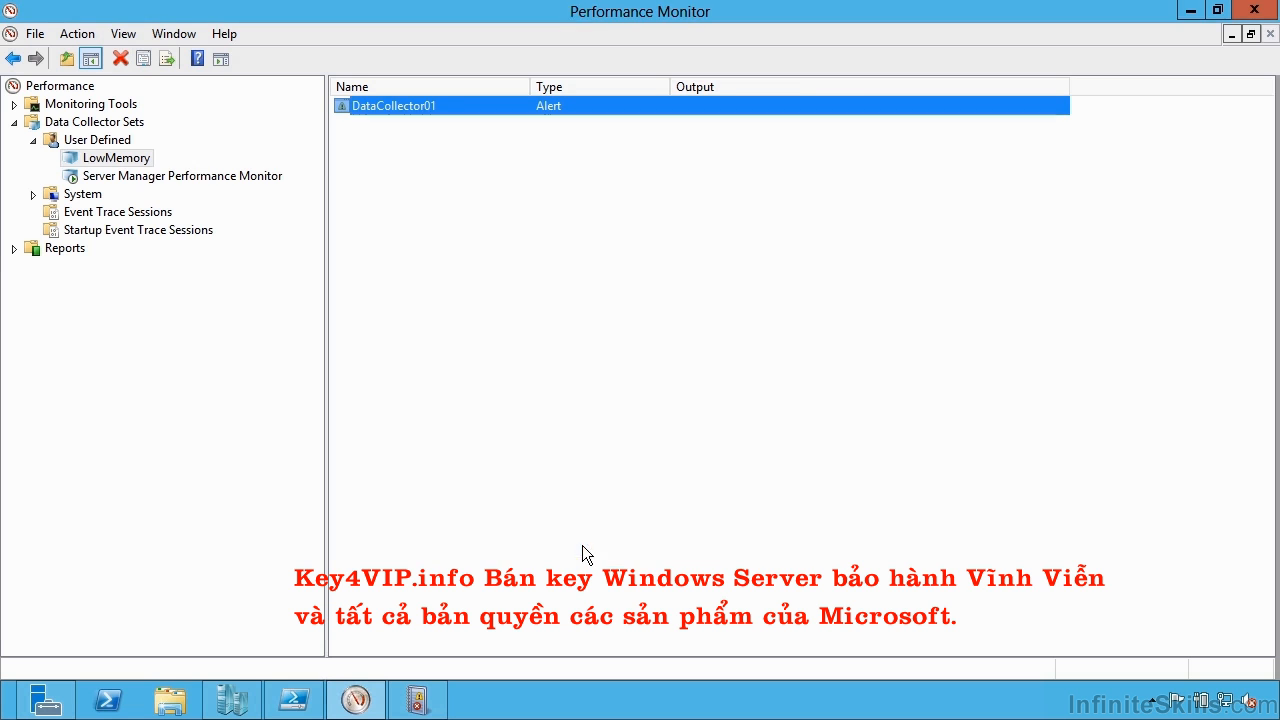
right_click(128, 159)
click(173, 174)
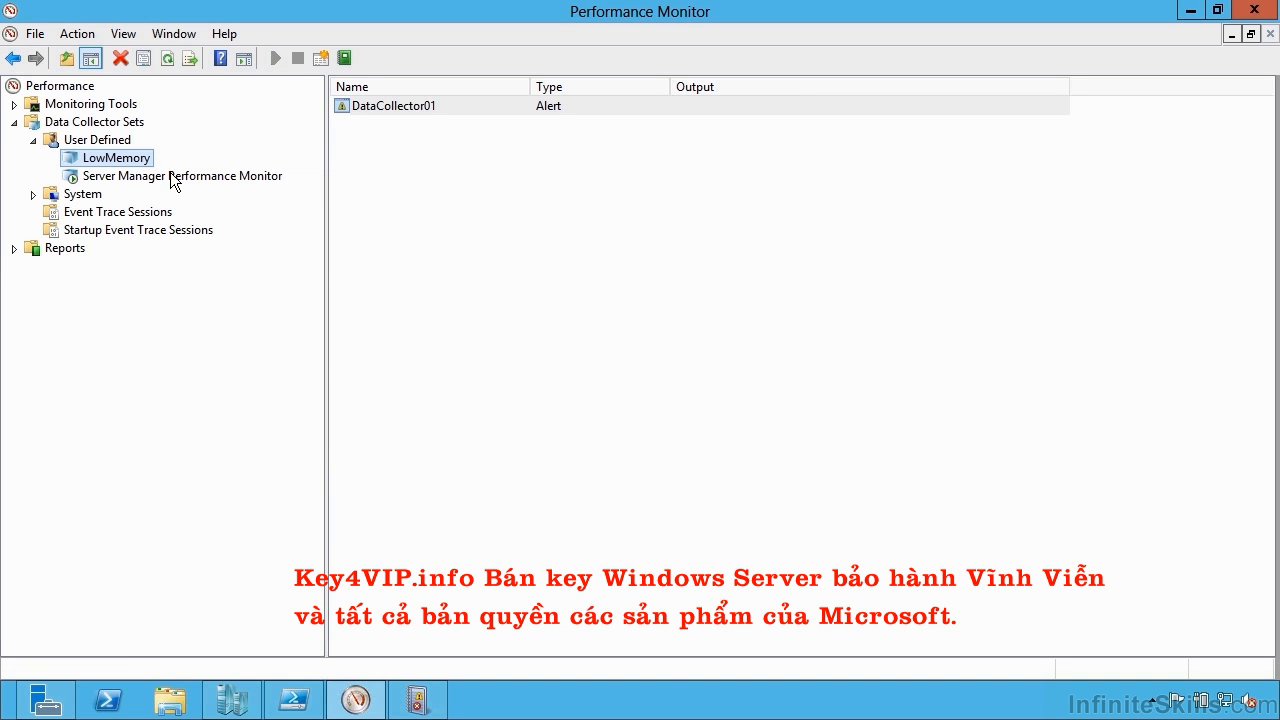
- Open Task Manager and check the server's memory usage in its performance view
right_click(660, 706)
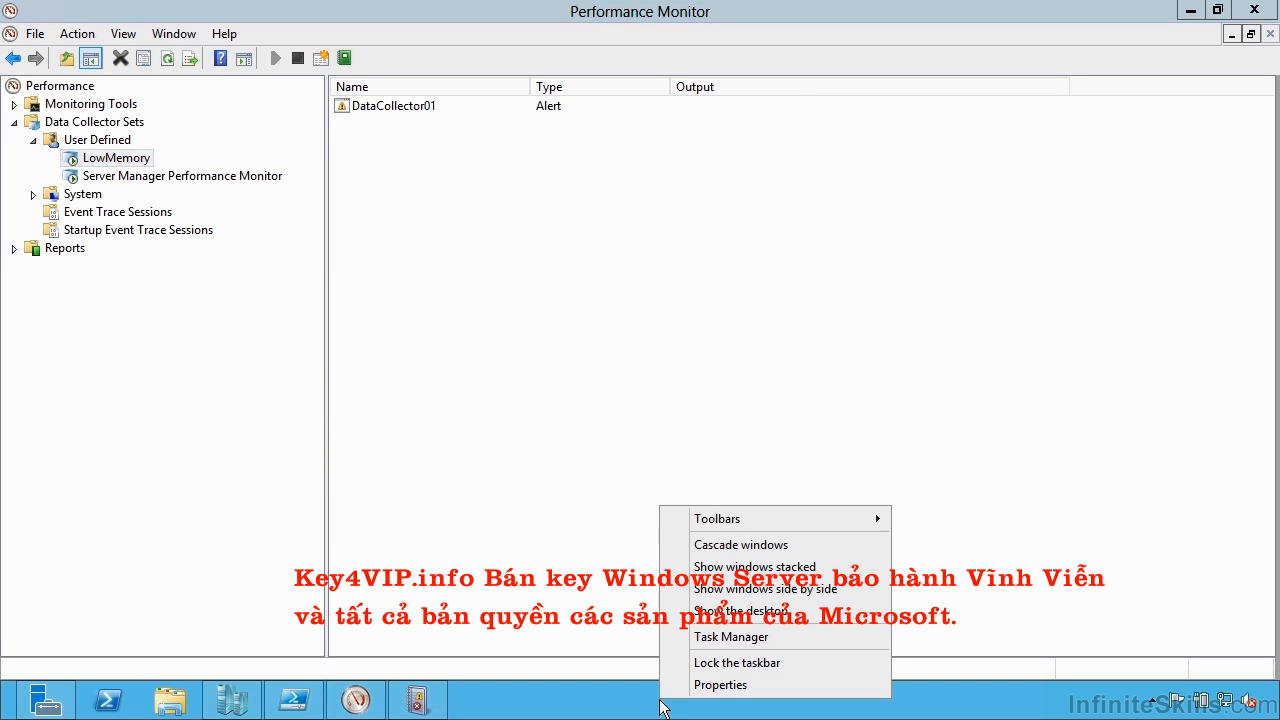
click(713, 638)
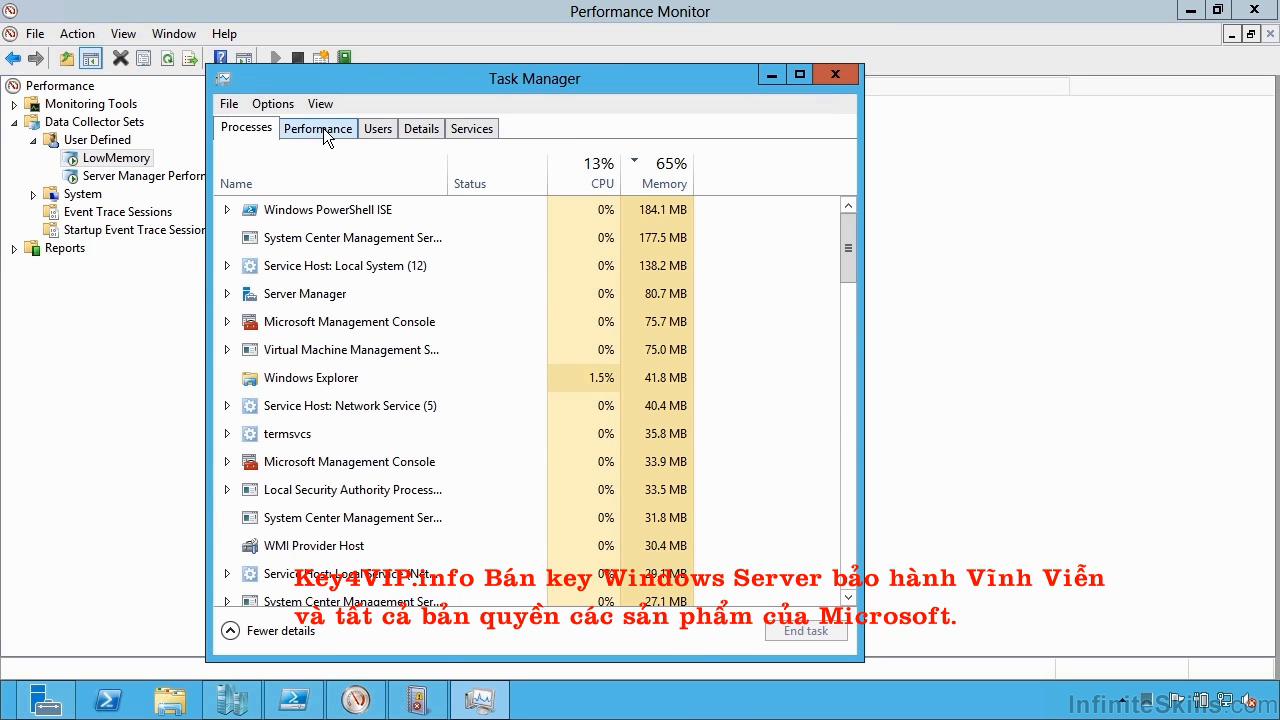
click(320, 130)
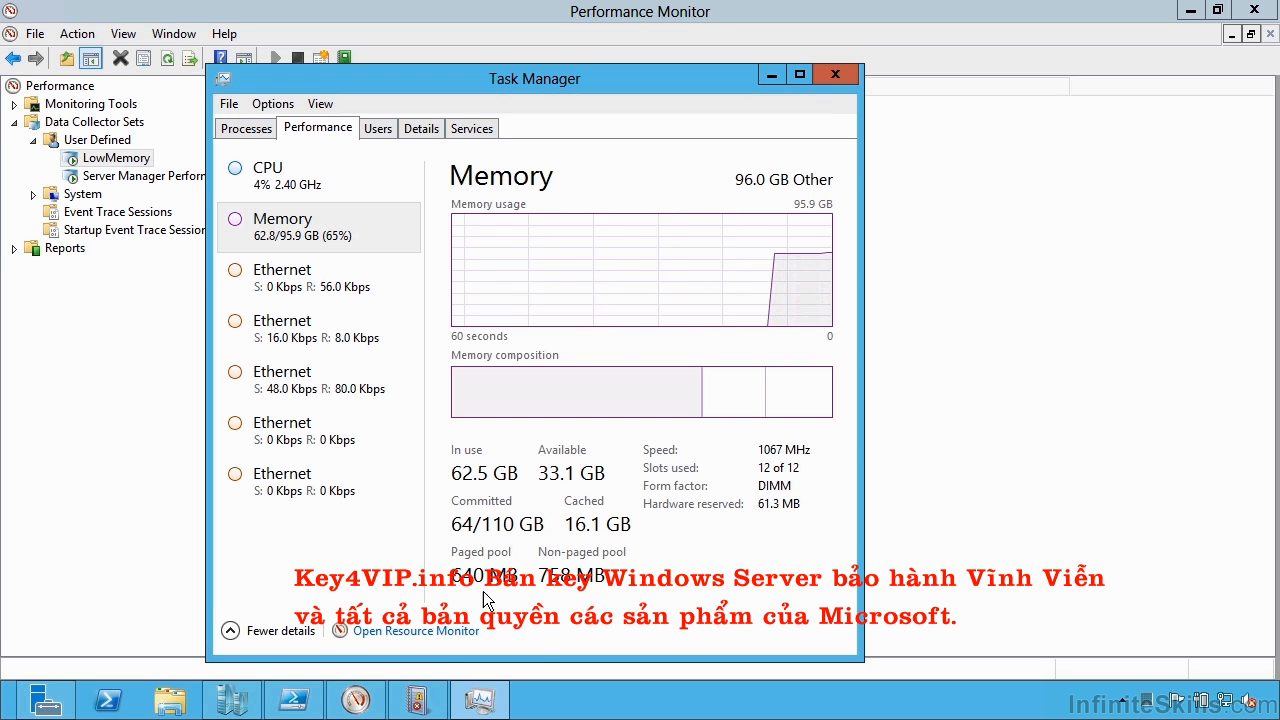
- Switch to Event Viewer and refresh the Diagnosis-PLA Operational log under Microsoft Windows in Applications and Services Logs
mouse_move(411, 708)
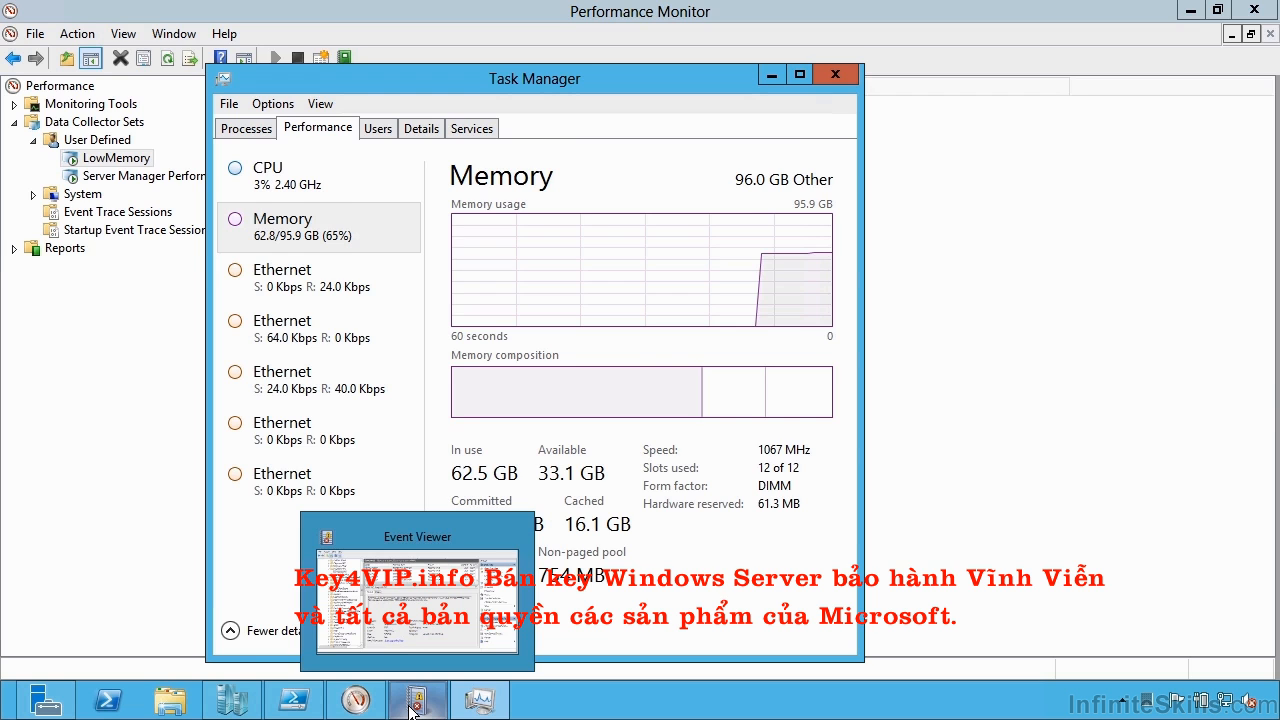
click(411, 708)
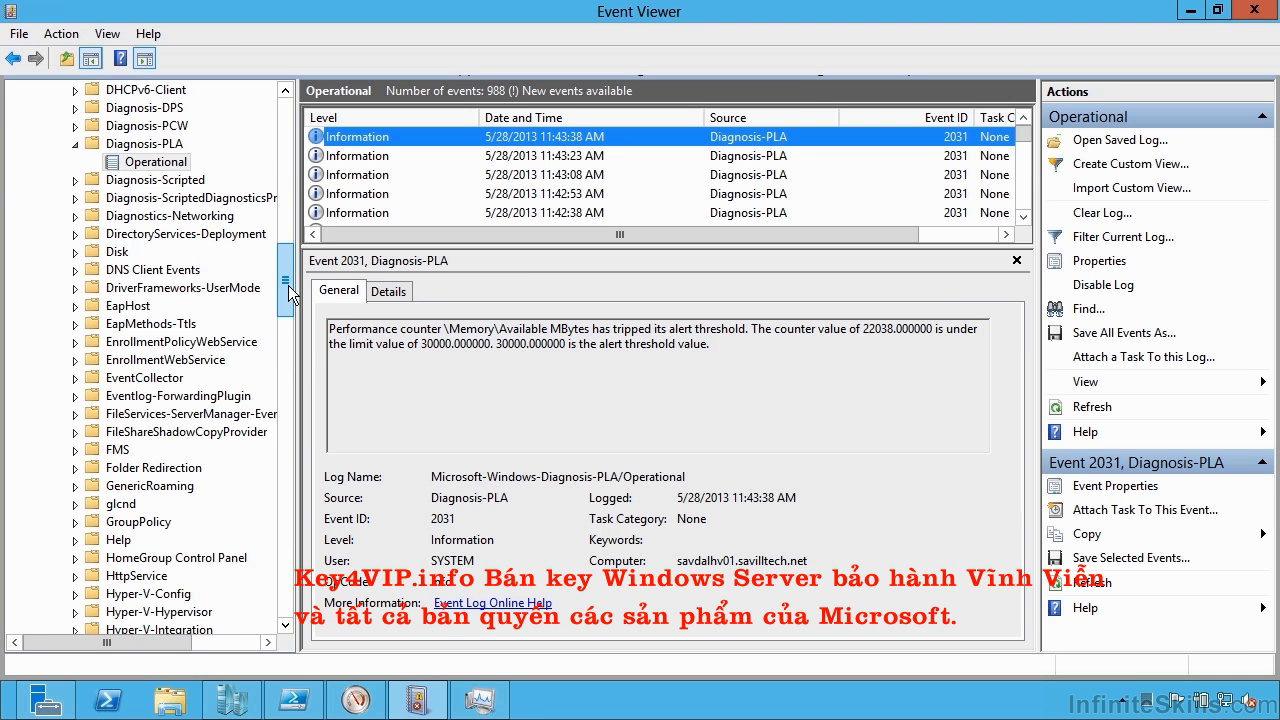
drag(290, 290, 292, 110)
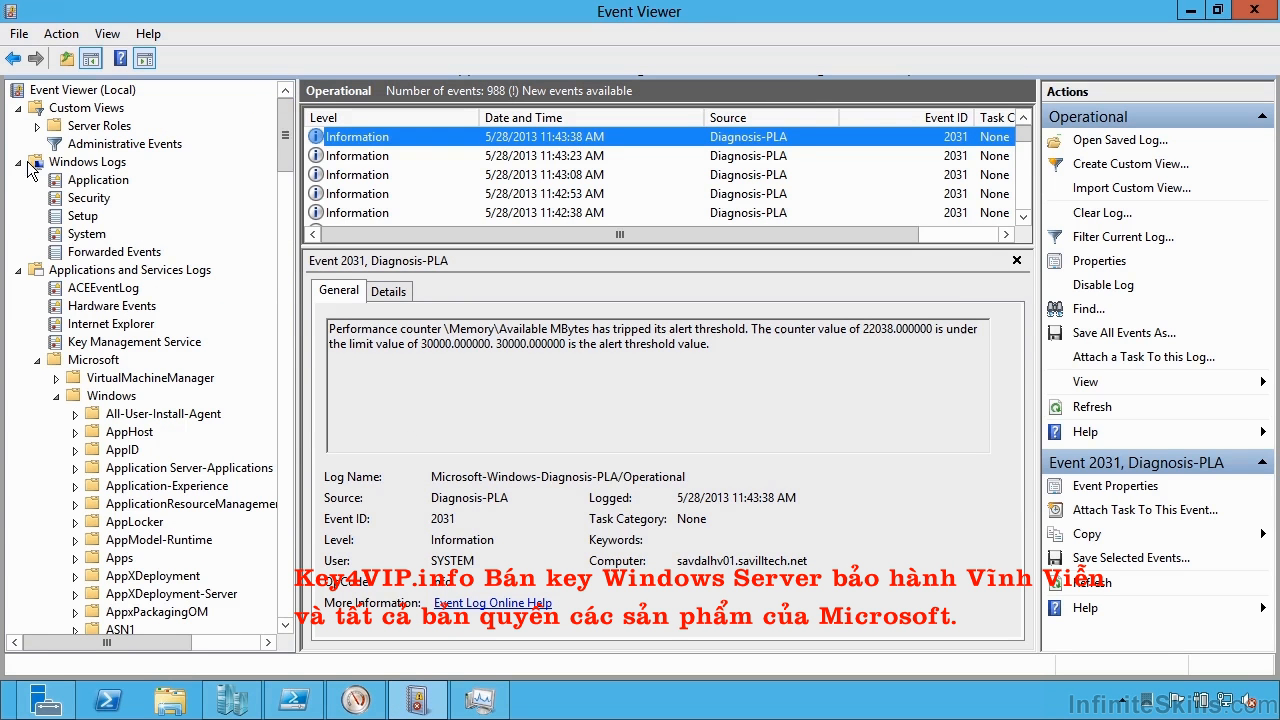
click(19, 163)
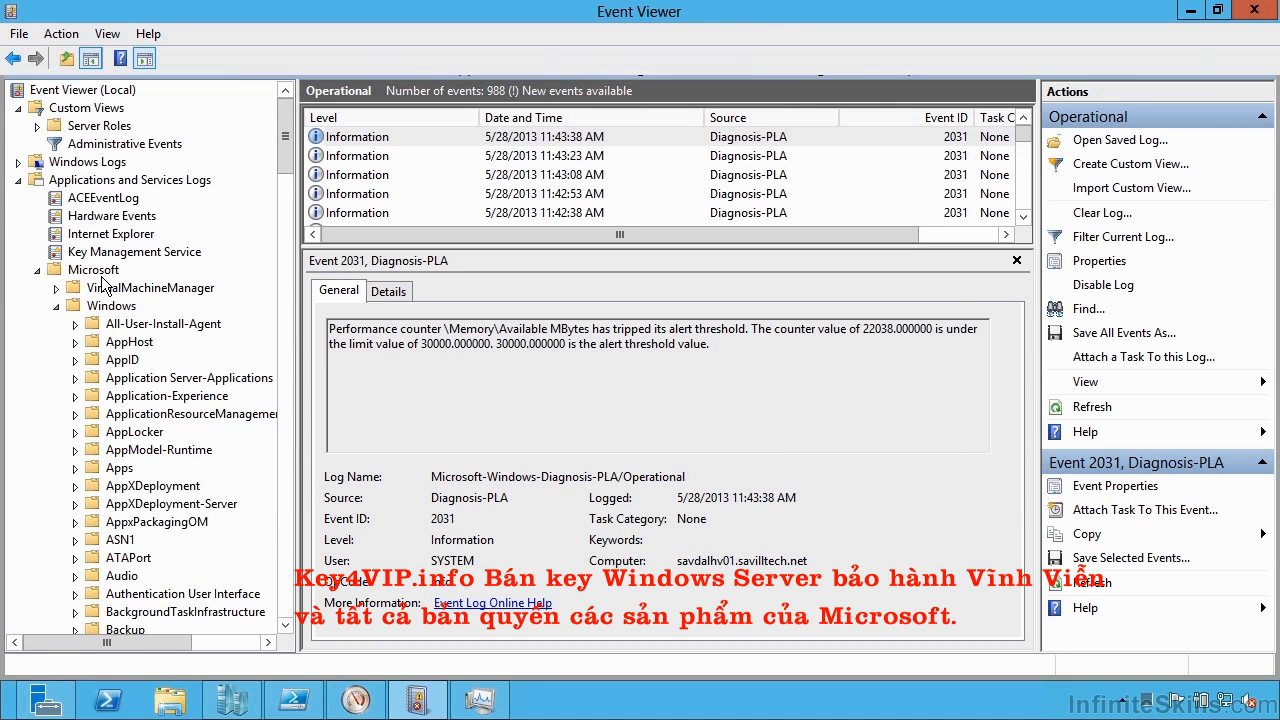
drag(288, 152, 297, 290)
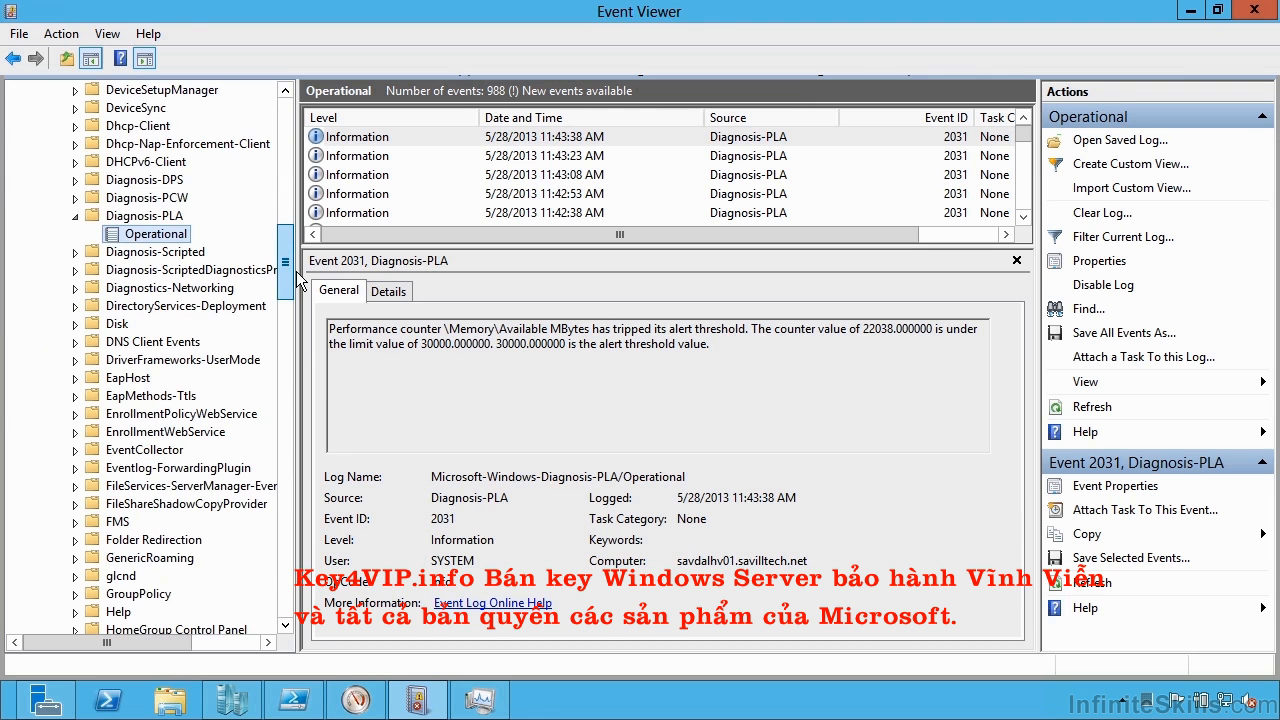
right_click(155, 236)
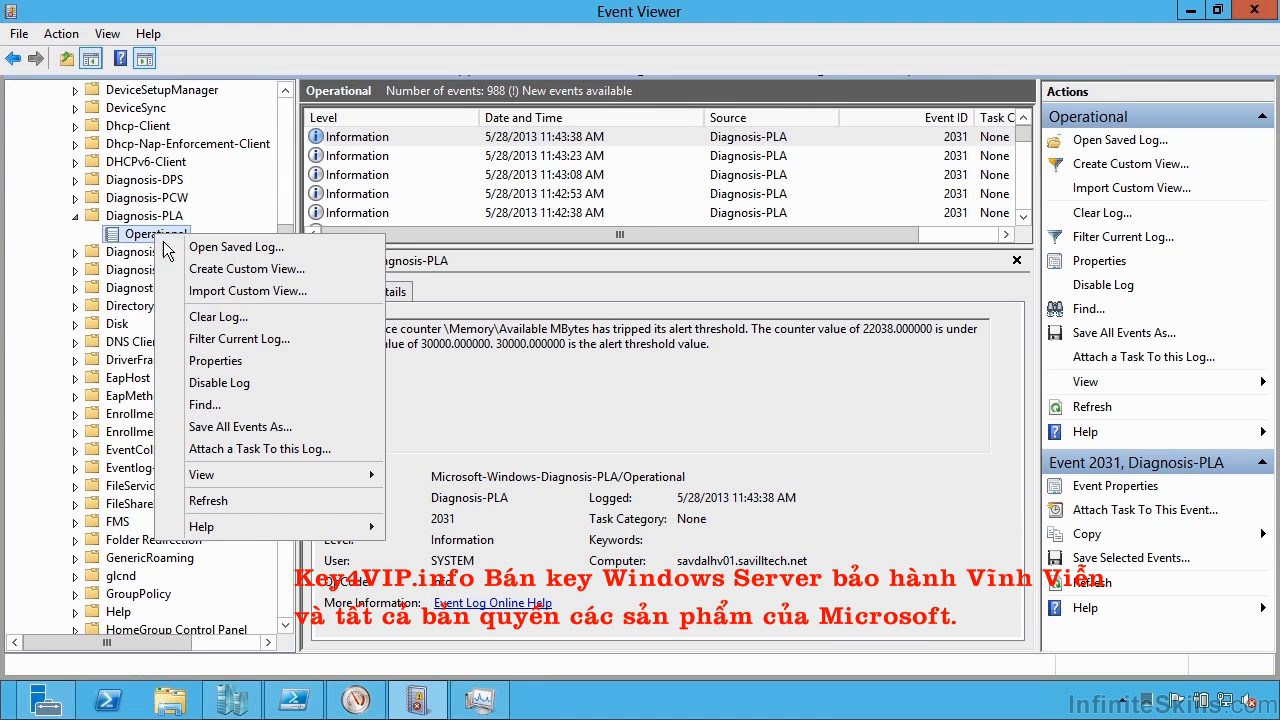
click(225, 499)
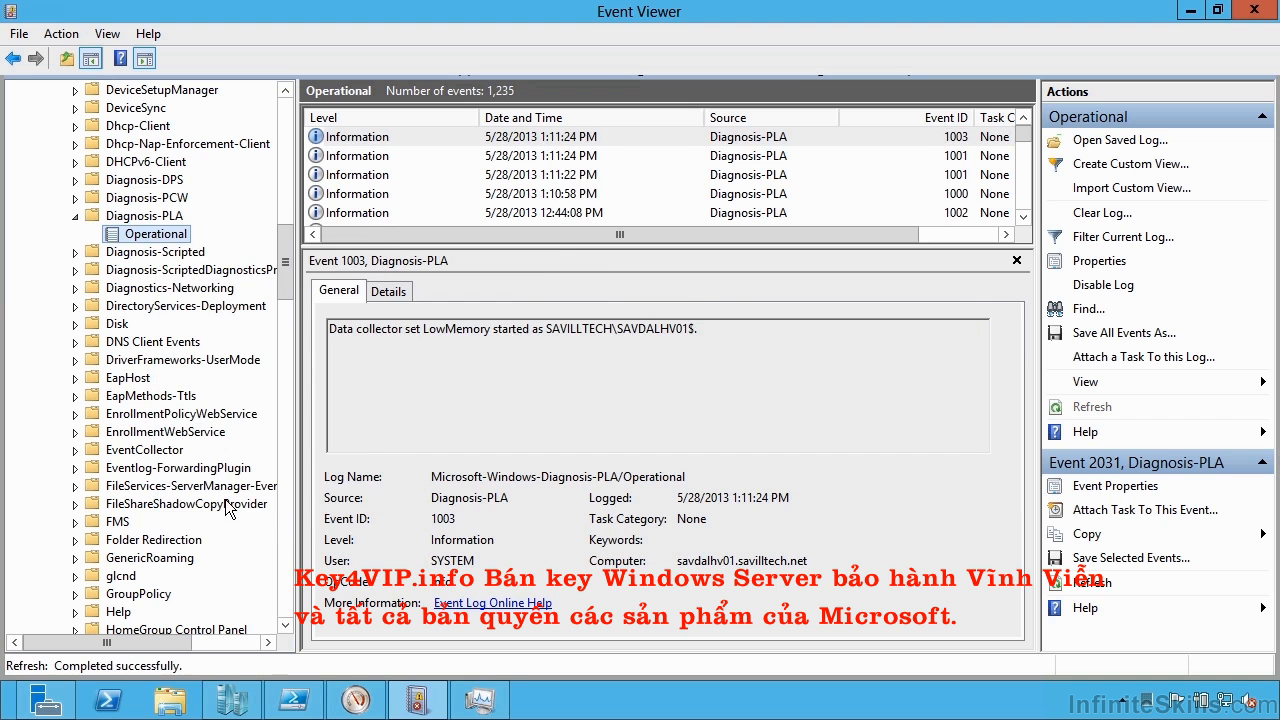
- Examine the newest Diagnosis-PLA events one after another, ending with event 1003
click(566, 199)
click(564, 177)
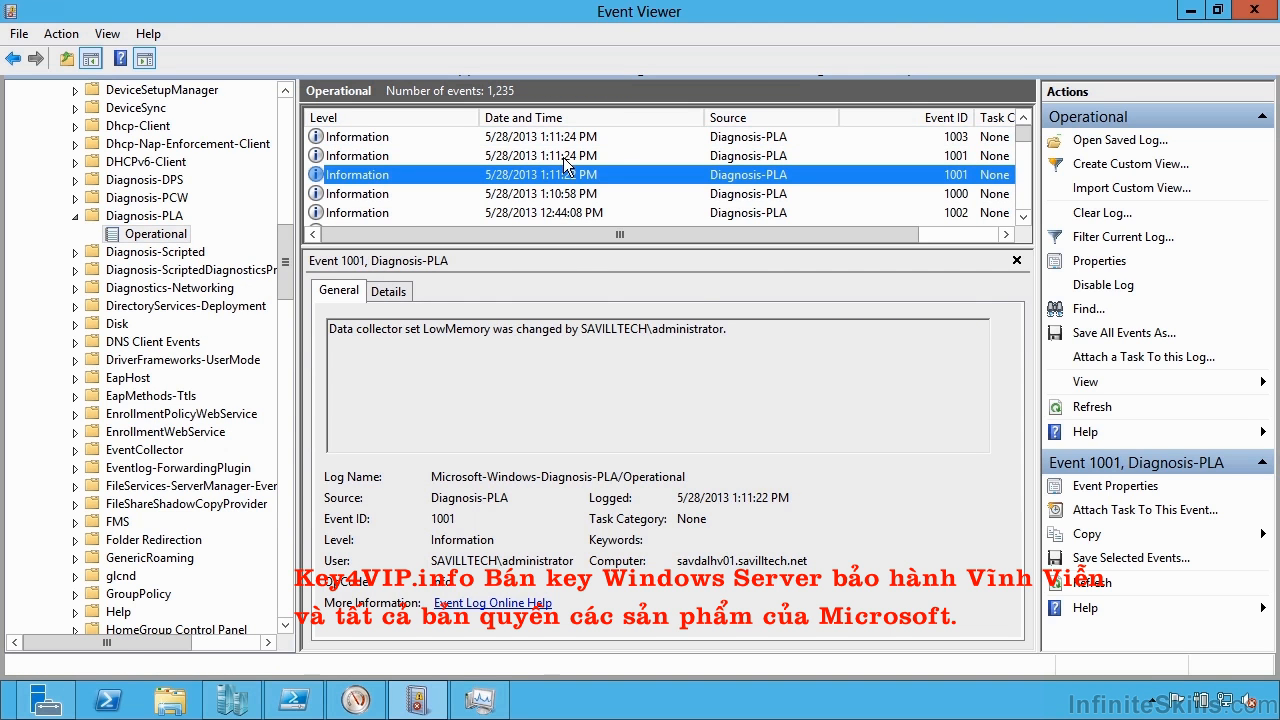
click(565, 155)
click(561, 137)
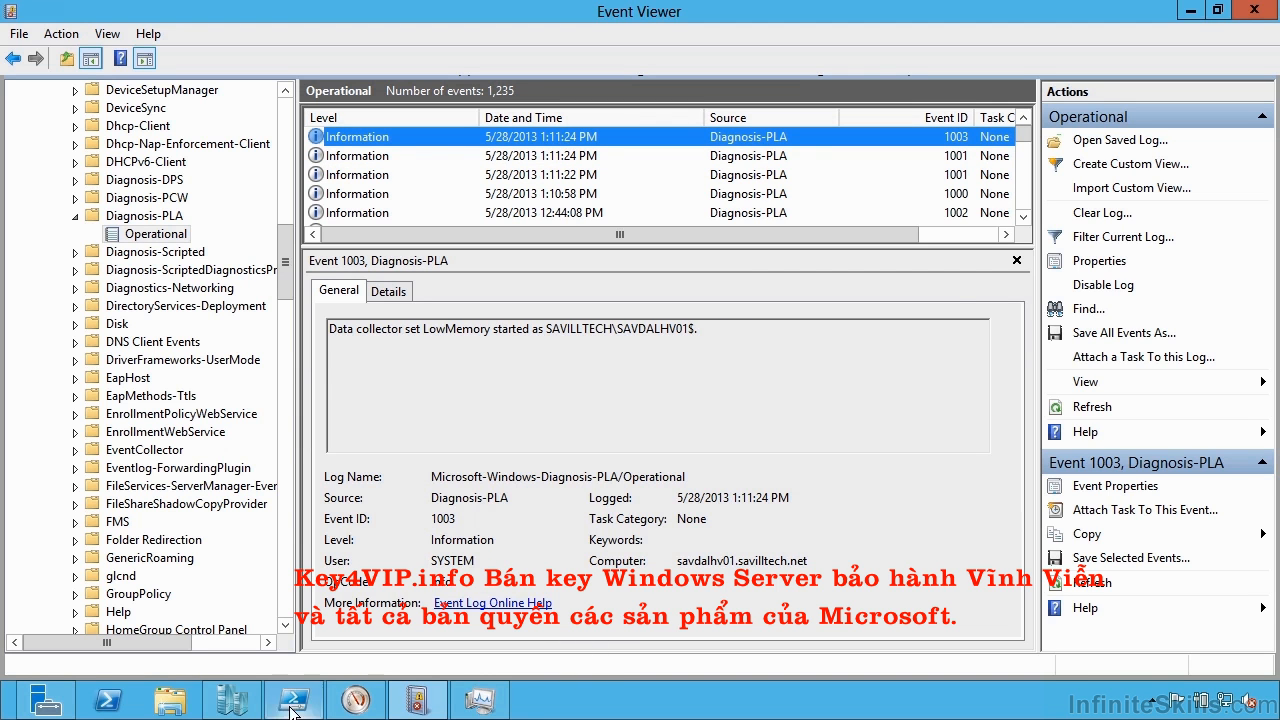
- Switch to Hyper-V Manager, start the savdalex01 virtual machine on SAVDALHV01, and check the server's memory usage in Task Manager
click(233, 706)
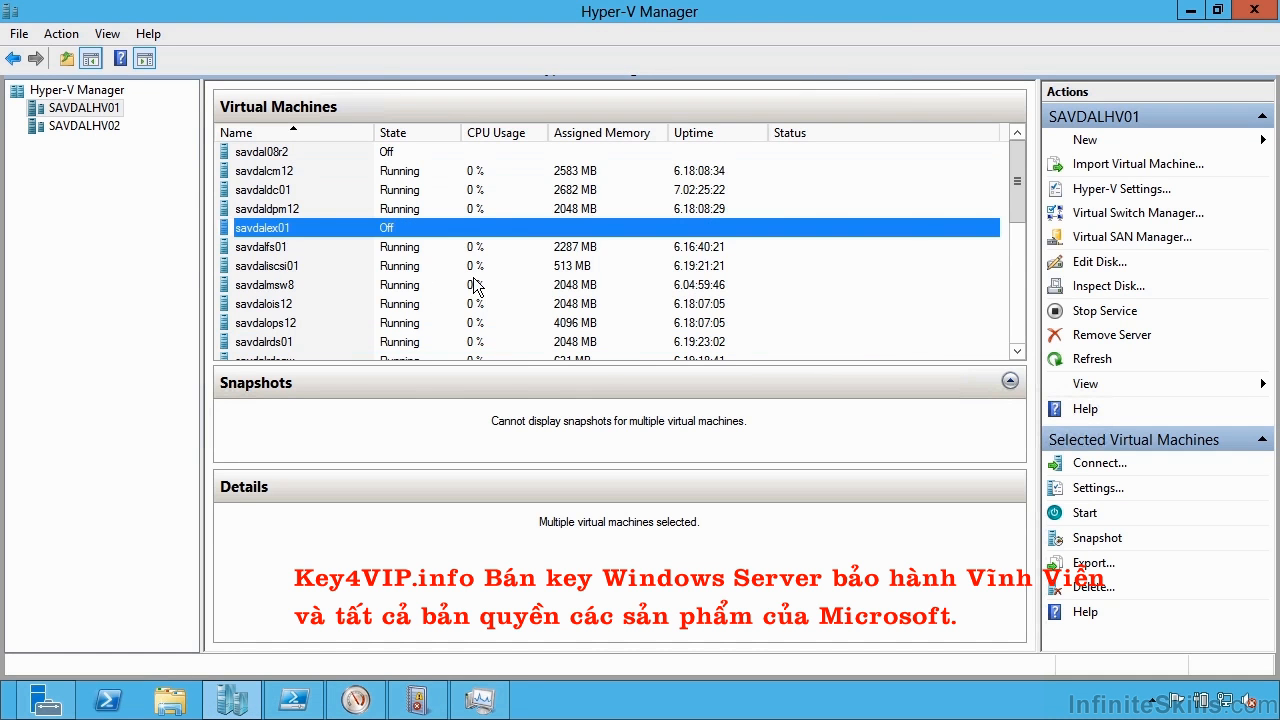
right_click(381, 233)
click(425, 294)
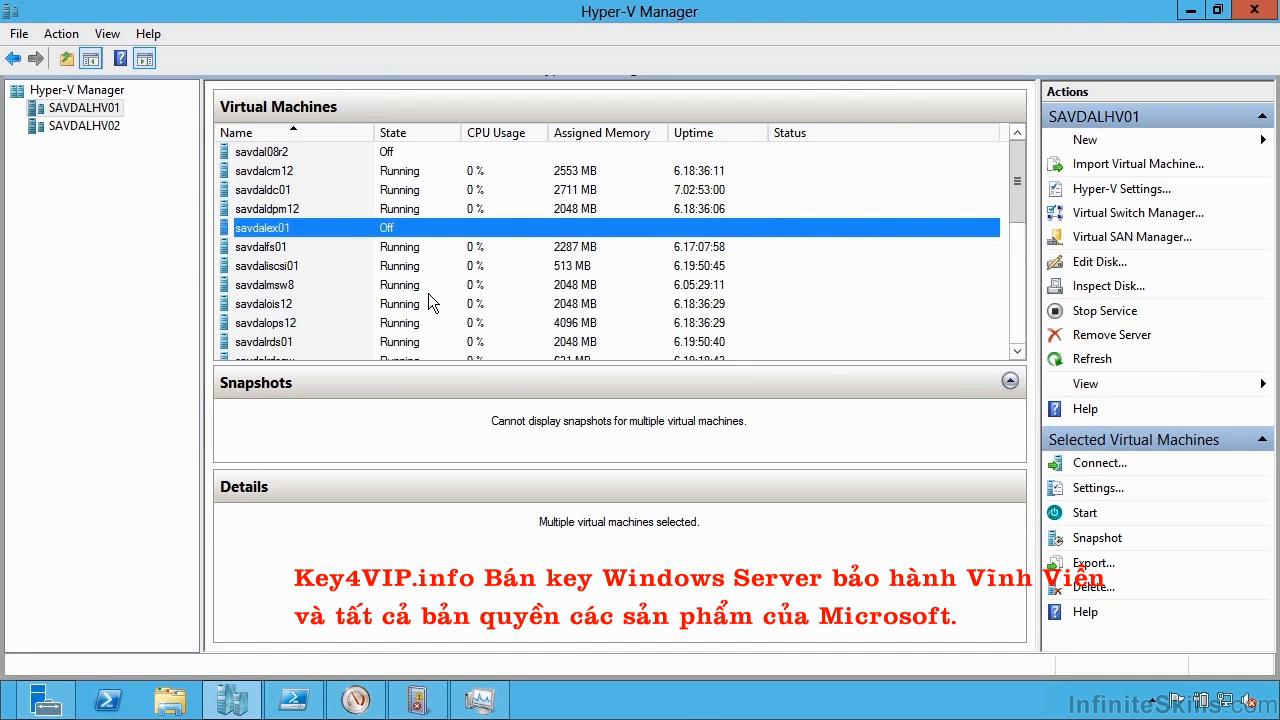
right_click(677, 702)
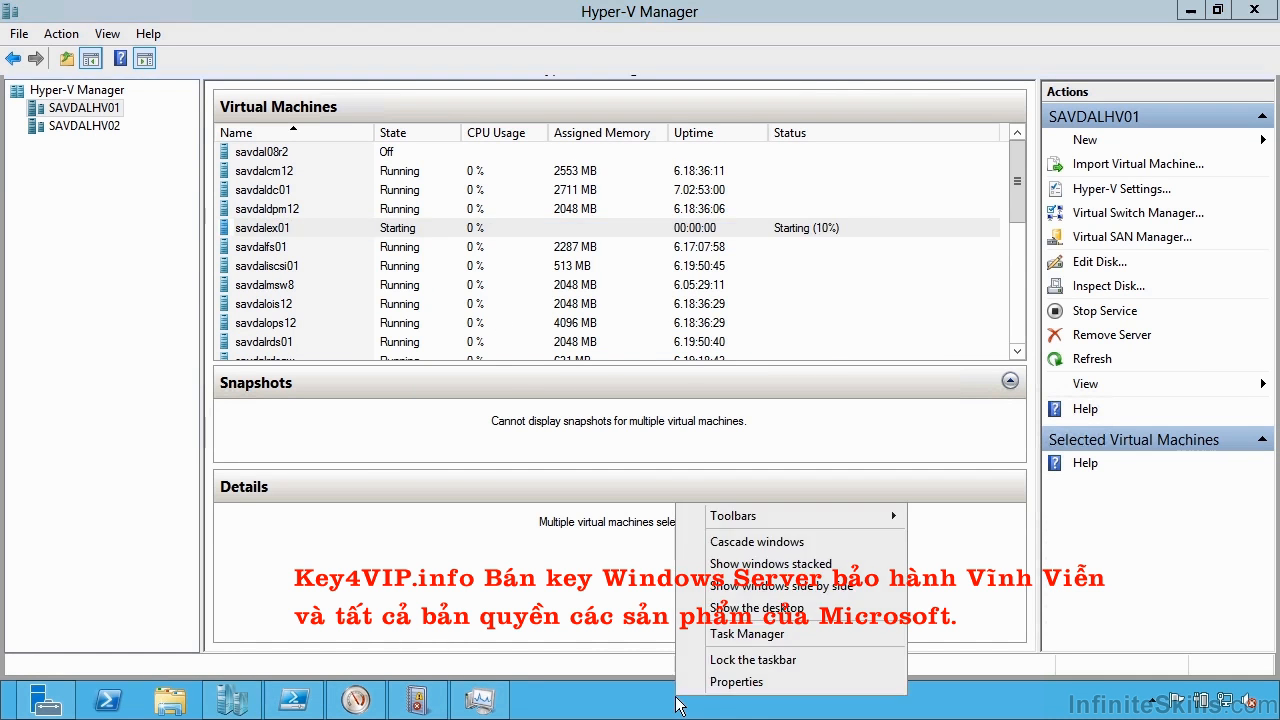
click(714, 633)
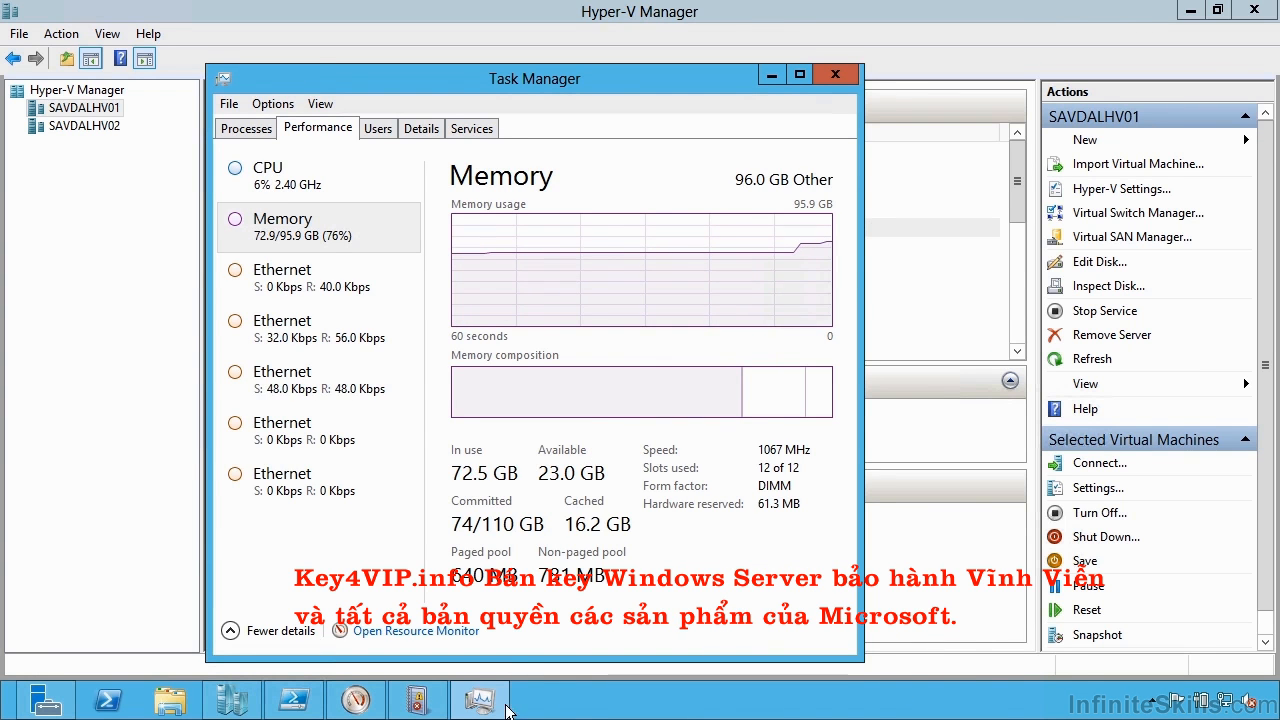
- Switch to Event Viewer and refresh the Diagnosis-PLA Operational log twice, examining the newest event's counter value and alert threshold in between
click(418, 700)
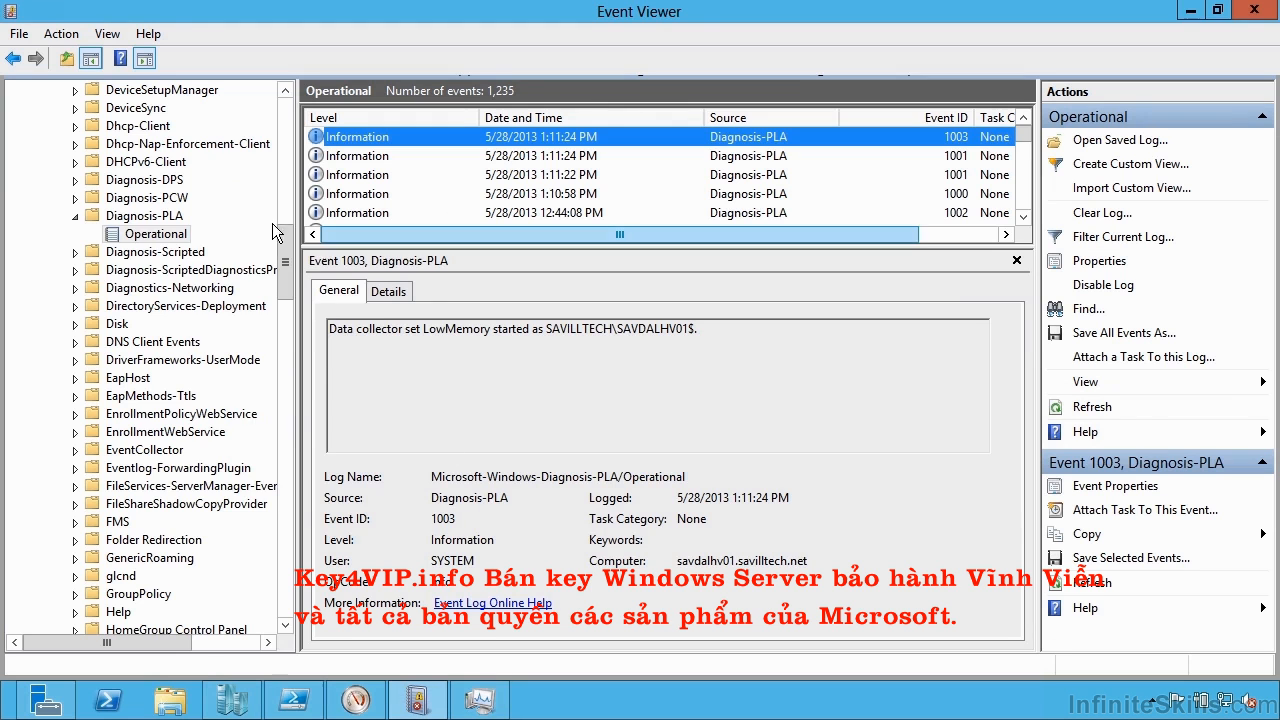
right_click(160, 236)
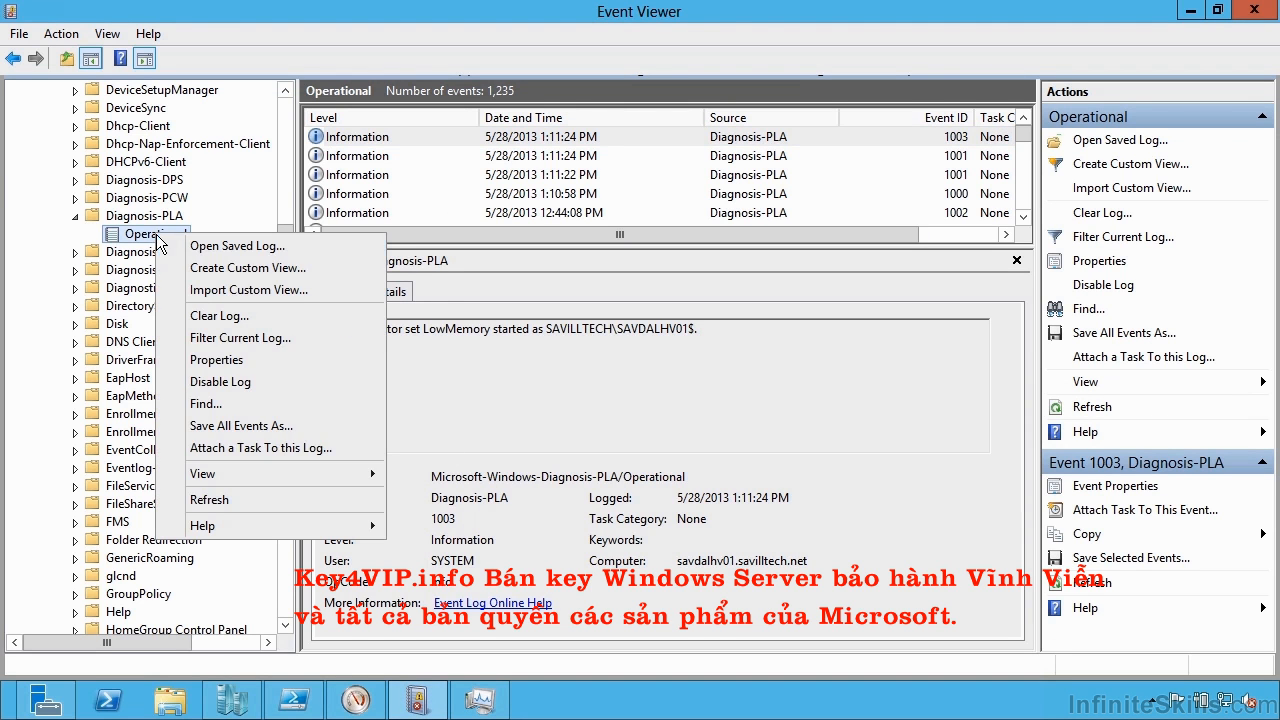
click(214, 498)
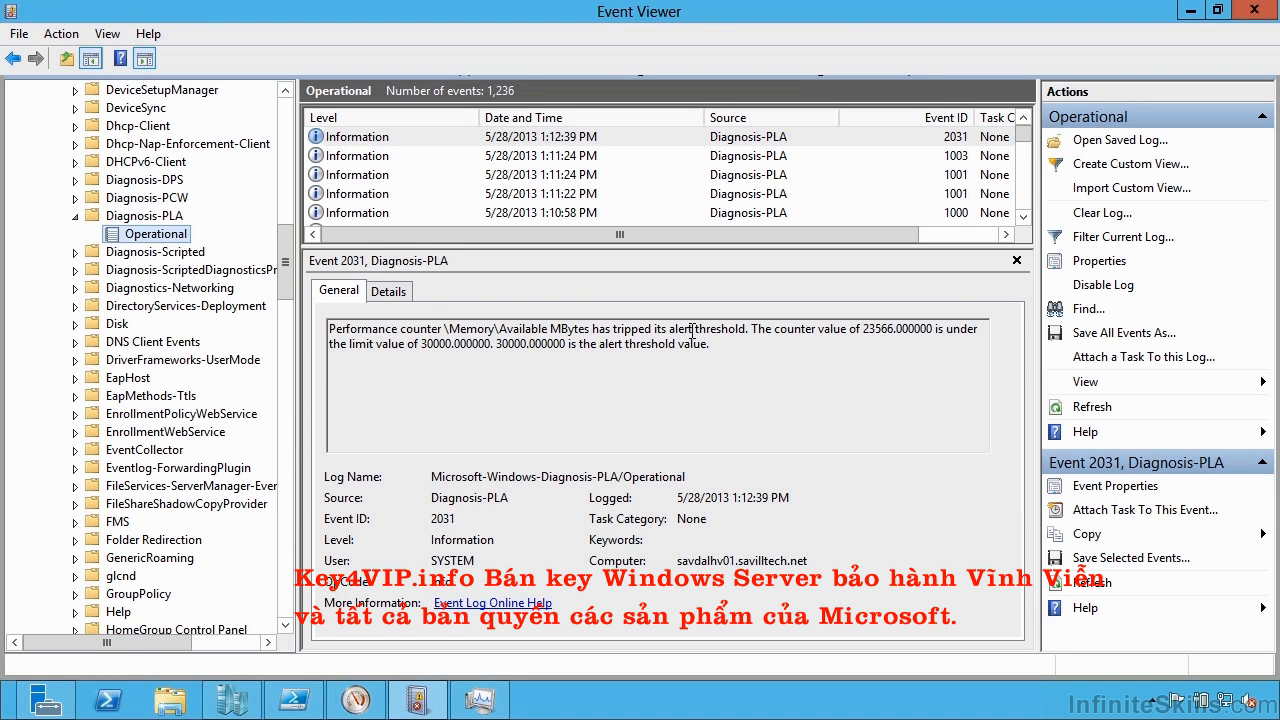
click(858, 330)
drag(451, 344, 569, 344)
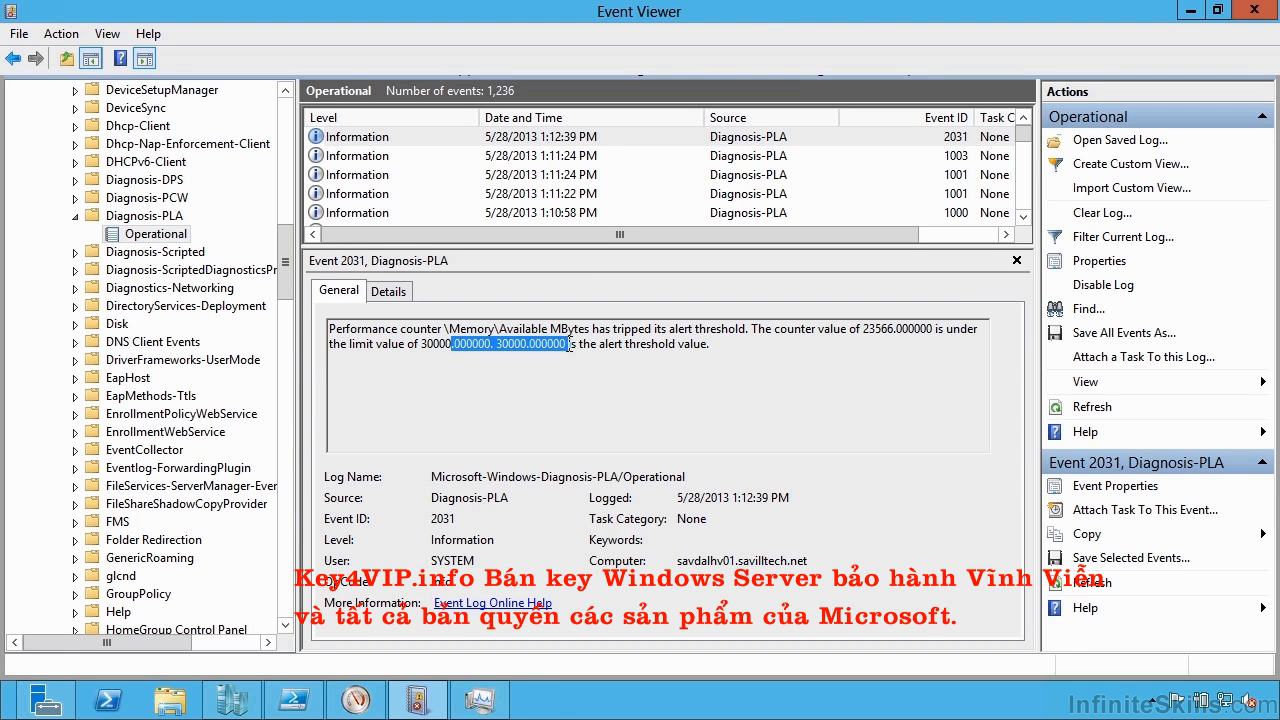
right_click(153, 238)
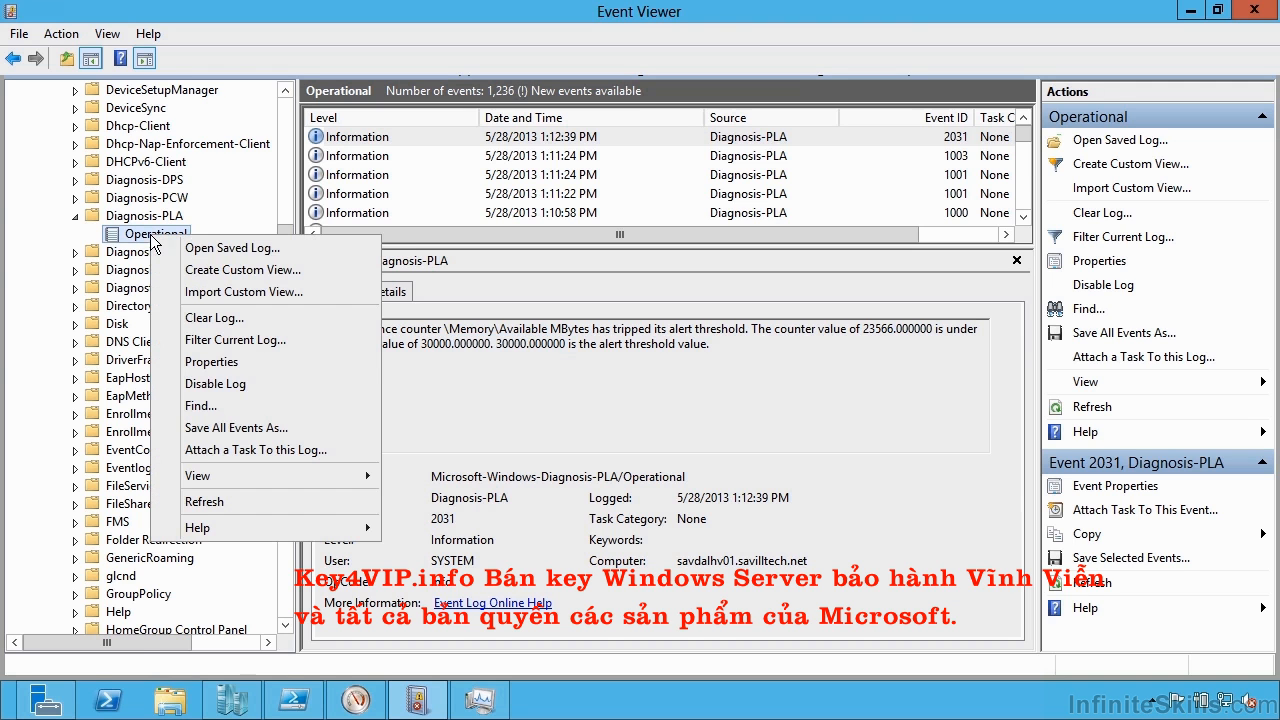
click(204, 502)
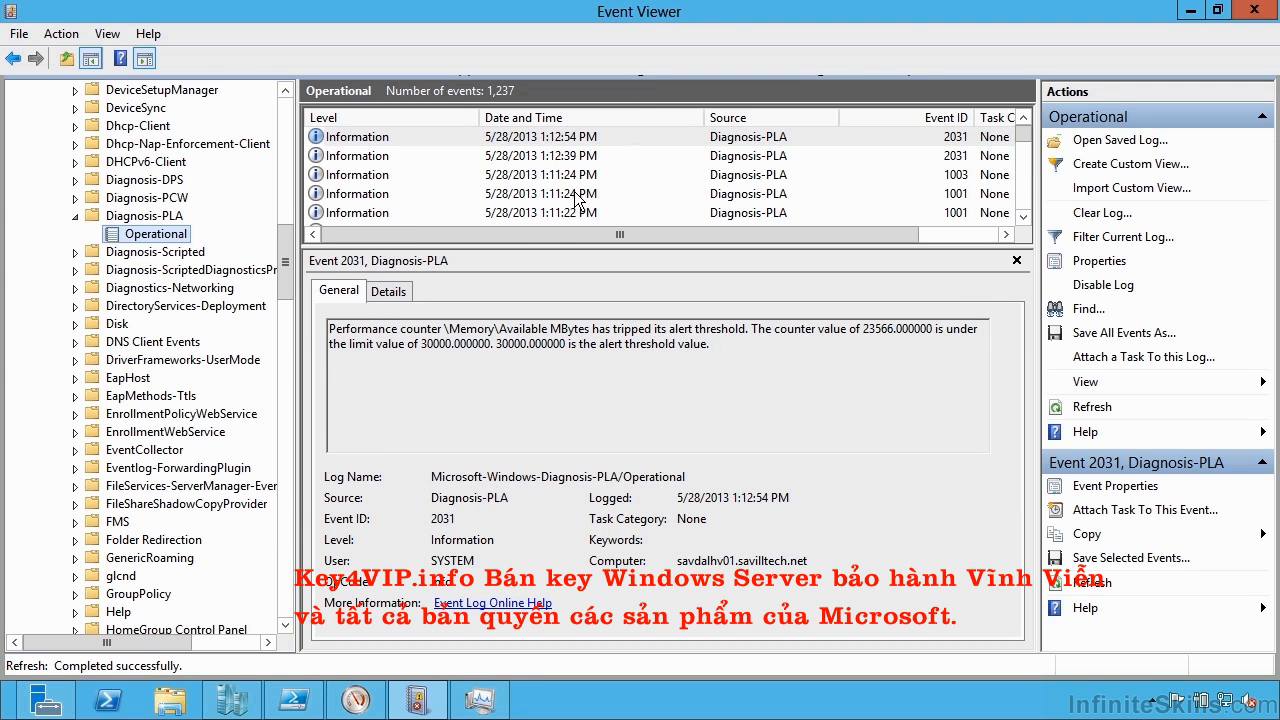